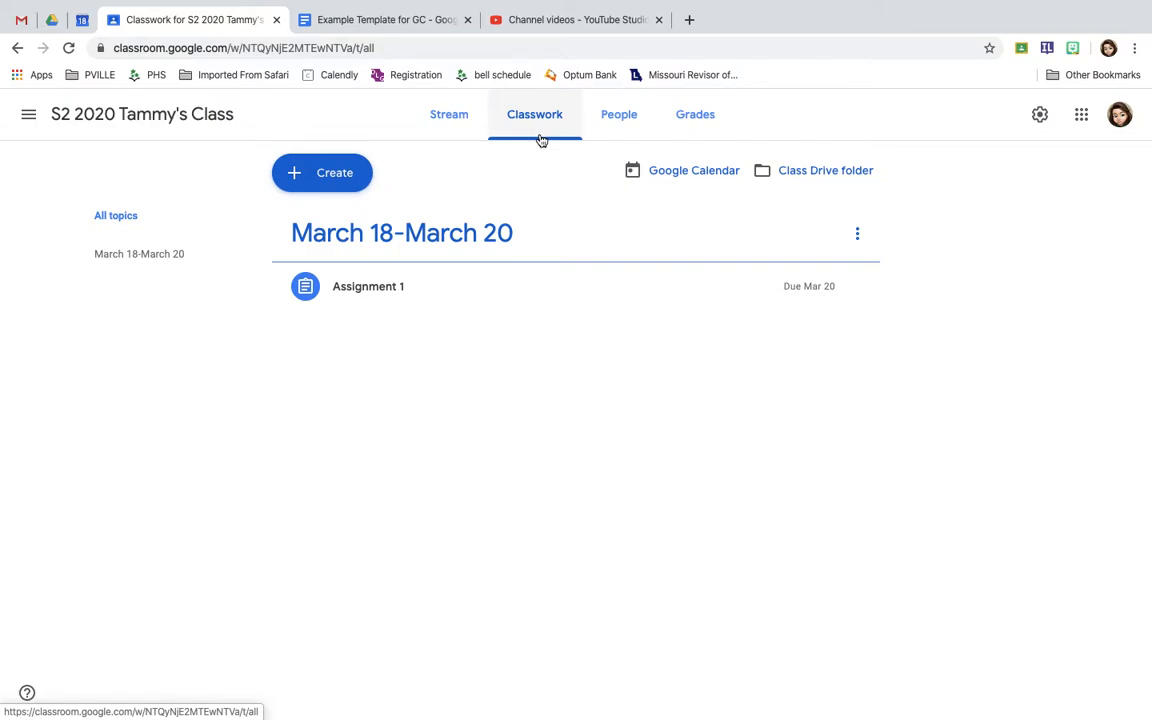
Create a question post reading "What is your favorite color?" and make it multiple choice
click(318, 176)
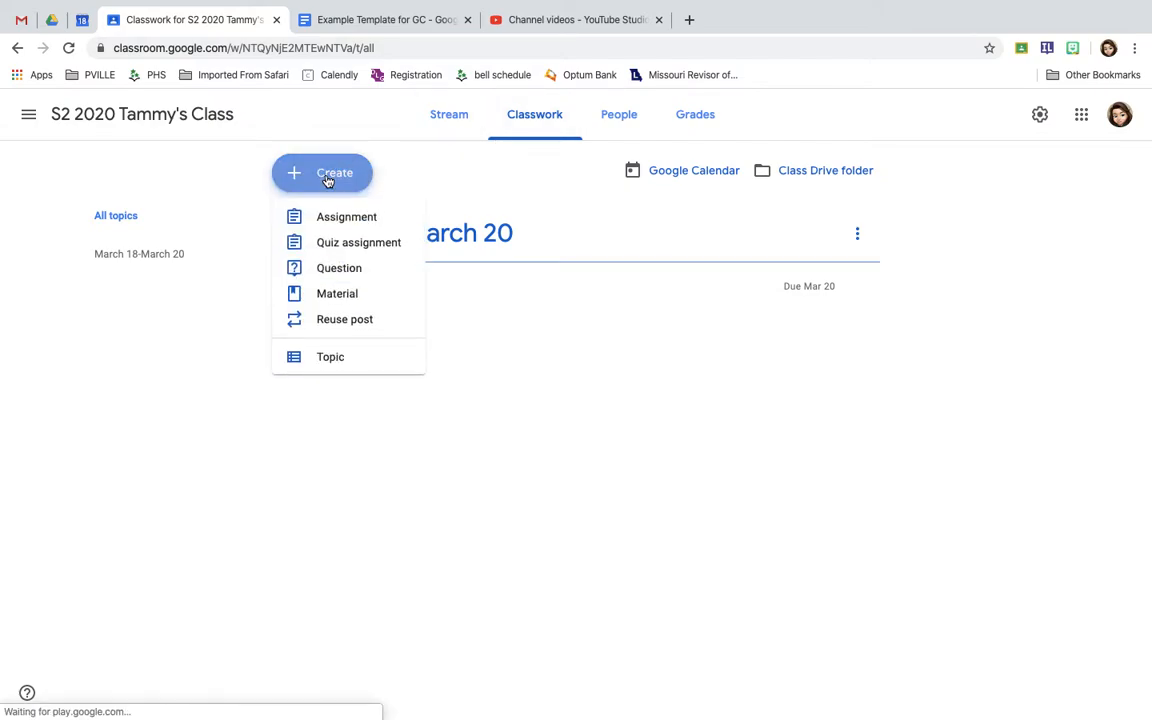
click(353, 284)
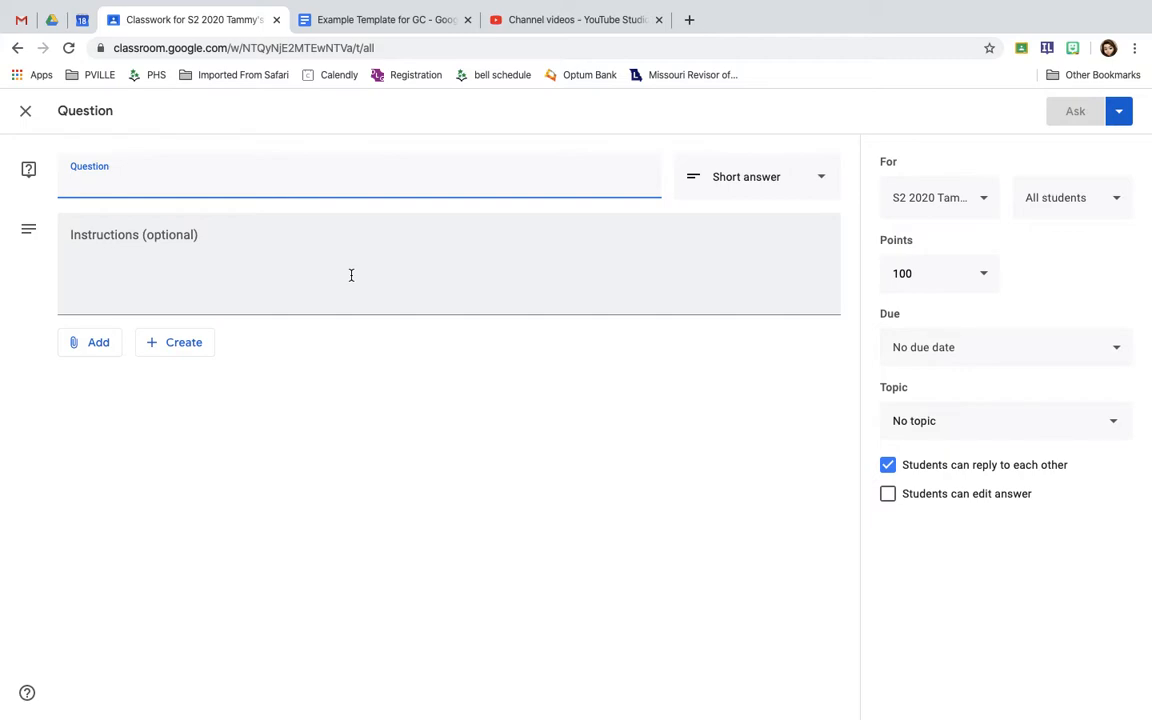
text(W)
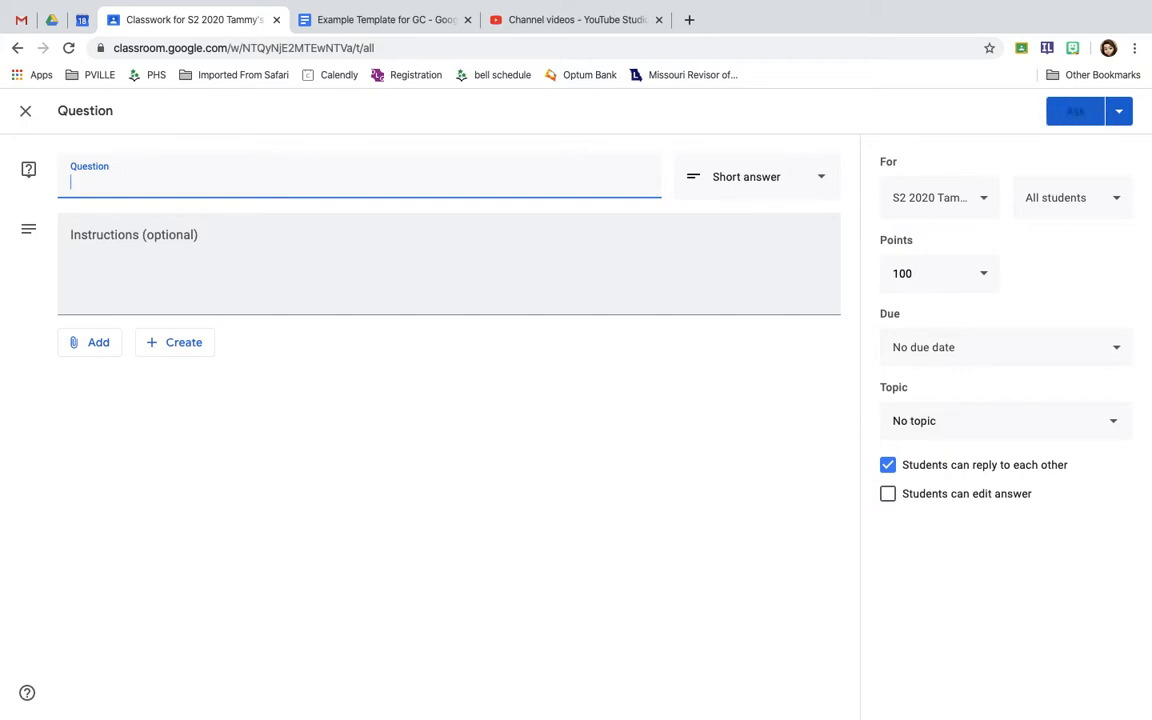
text(hat is your favo)
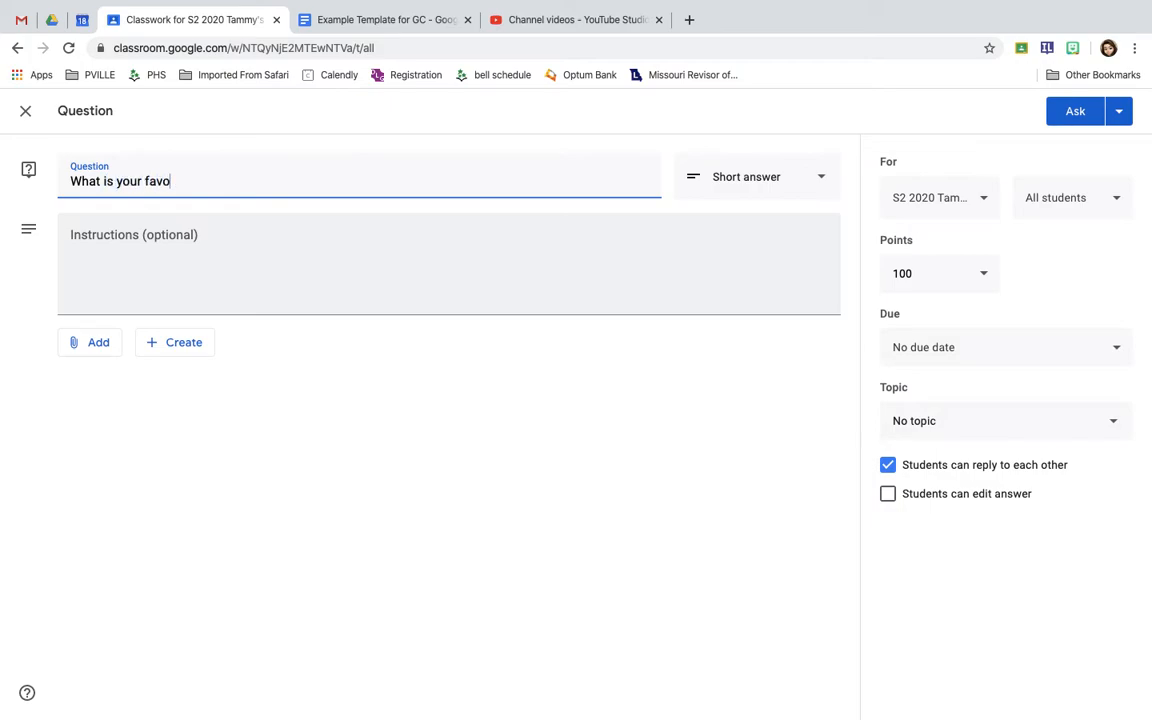
text(rite color?)
click(772, 191)
click(753, 224)
Add the answer options Purple, Green and Pink to the question
click(147, 341)
text(Purple)
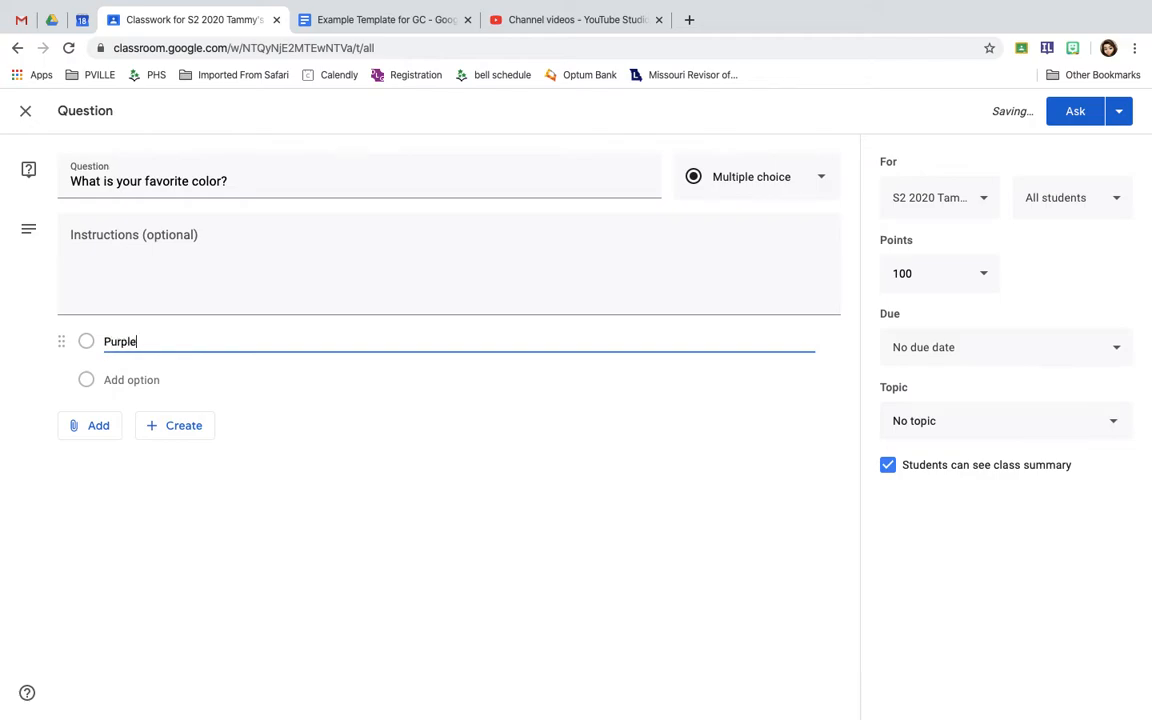
click(140, 380)
text(Green)
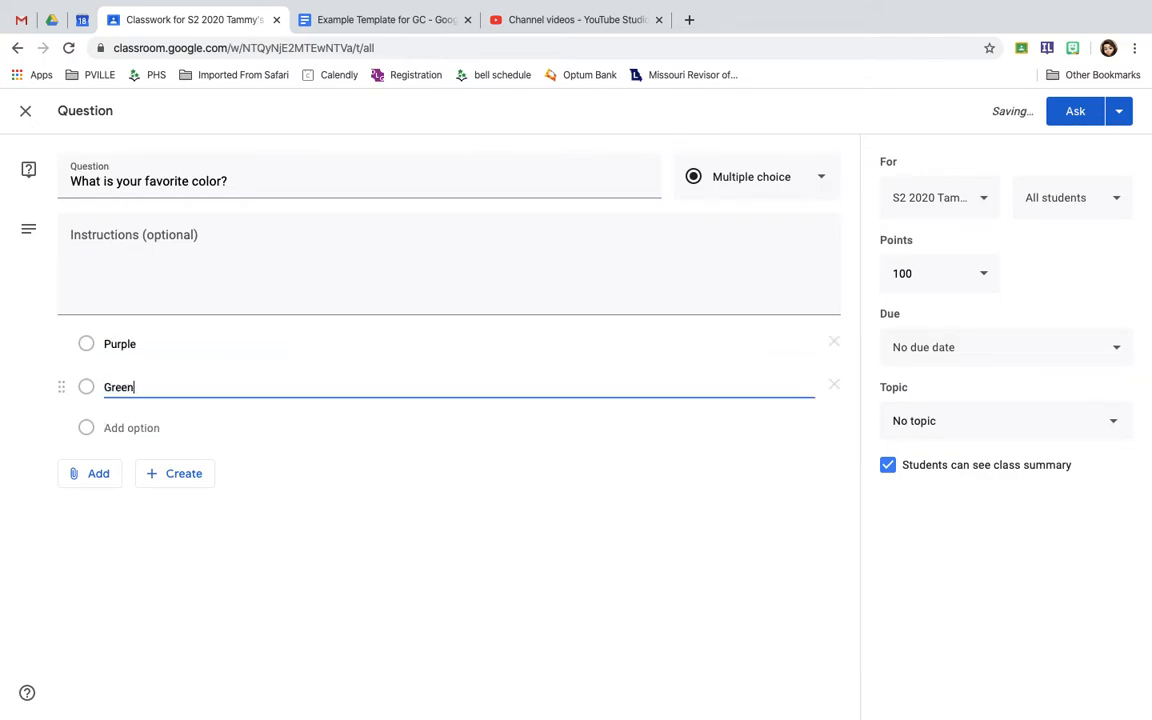
click(131, 427)
text(Pink)
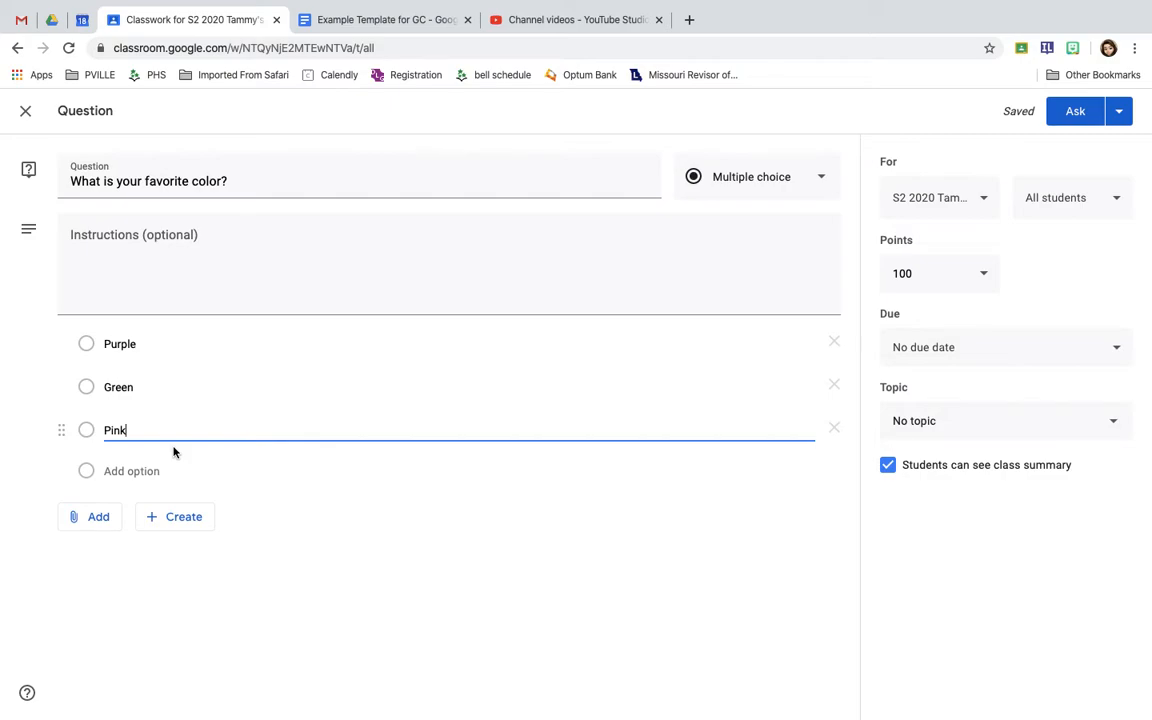
click(101, 519)
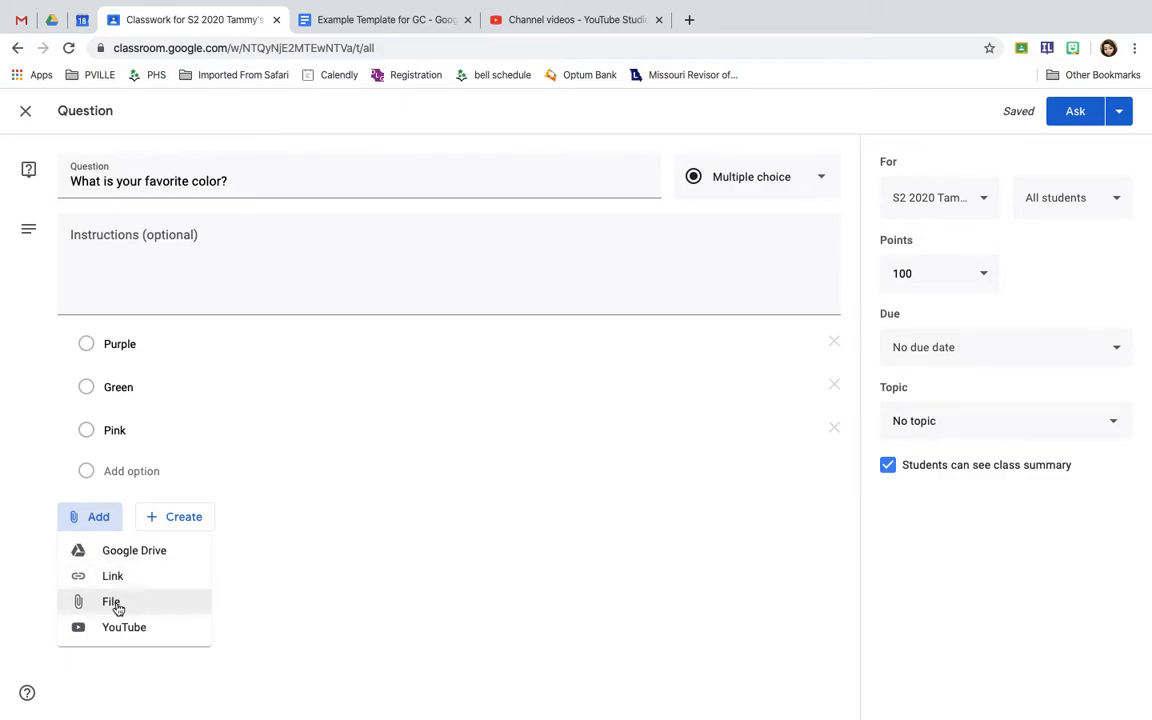
click(112, 602)
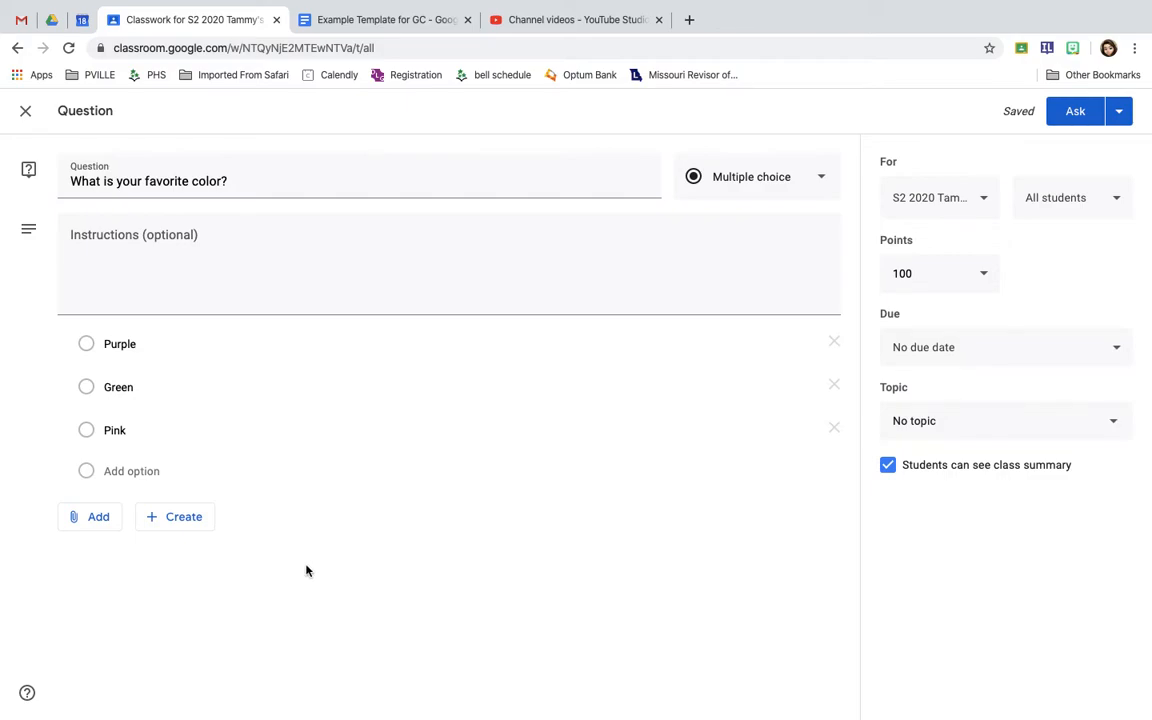
click(159, 285)
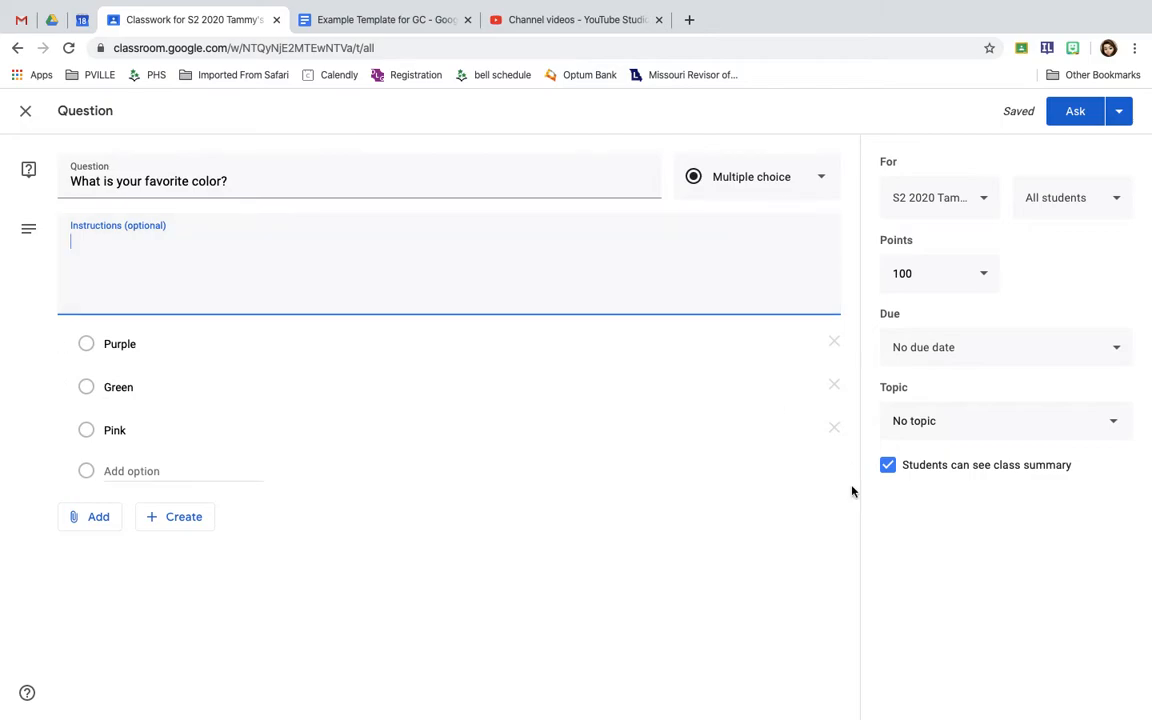
click(180, 530)
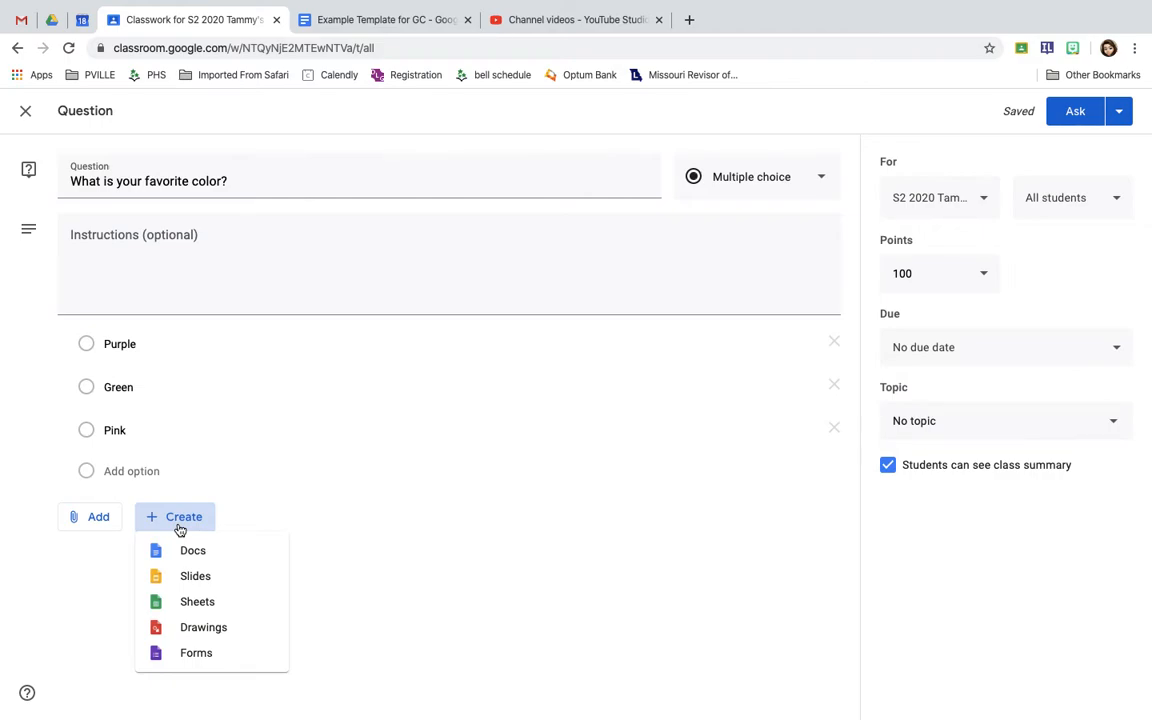
click(526, 484)
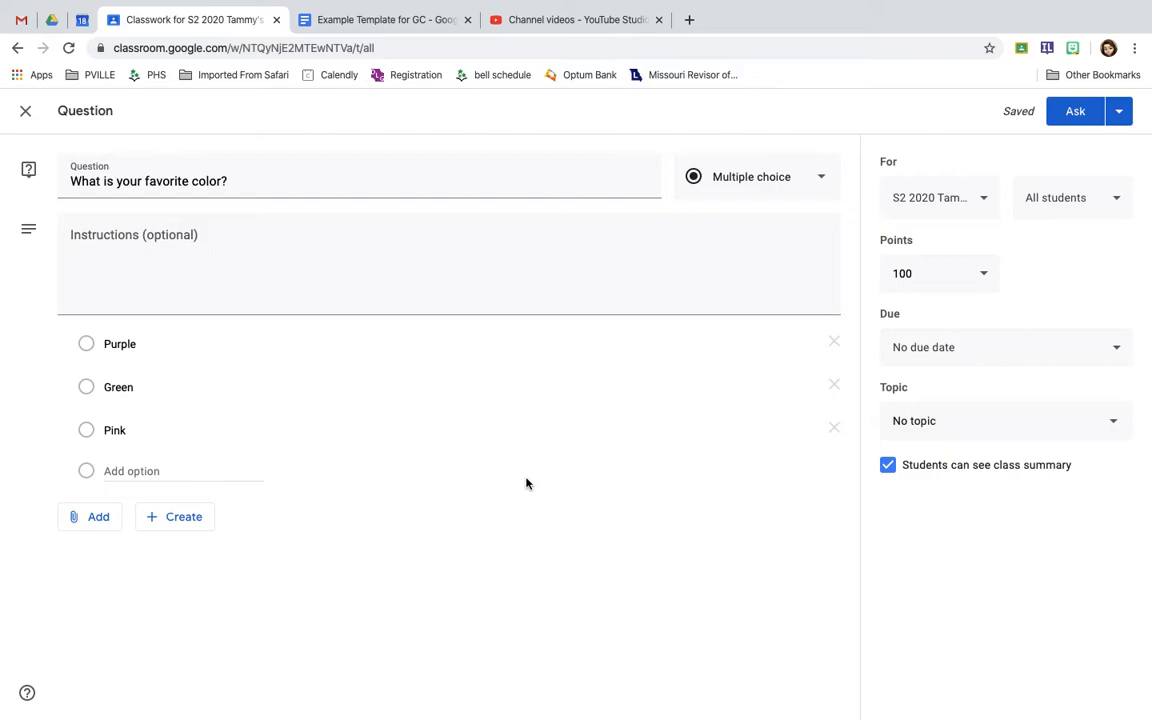
Clear the student selection for the question and restore it to All students
click(1080, 212)
click(956, 249)
click(956, 293)
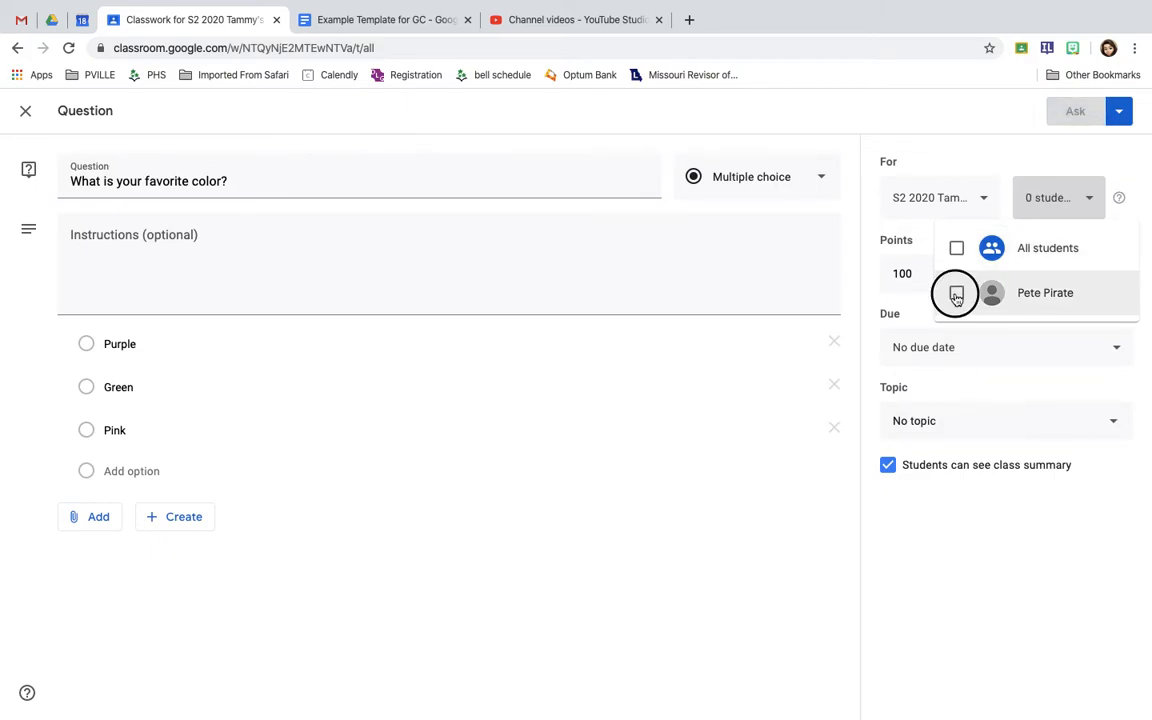
click(955, 249)
click(955, 249)
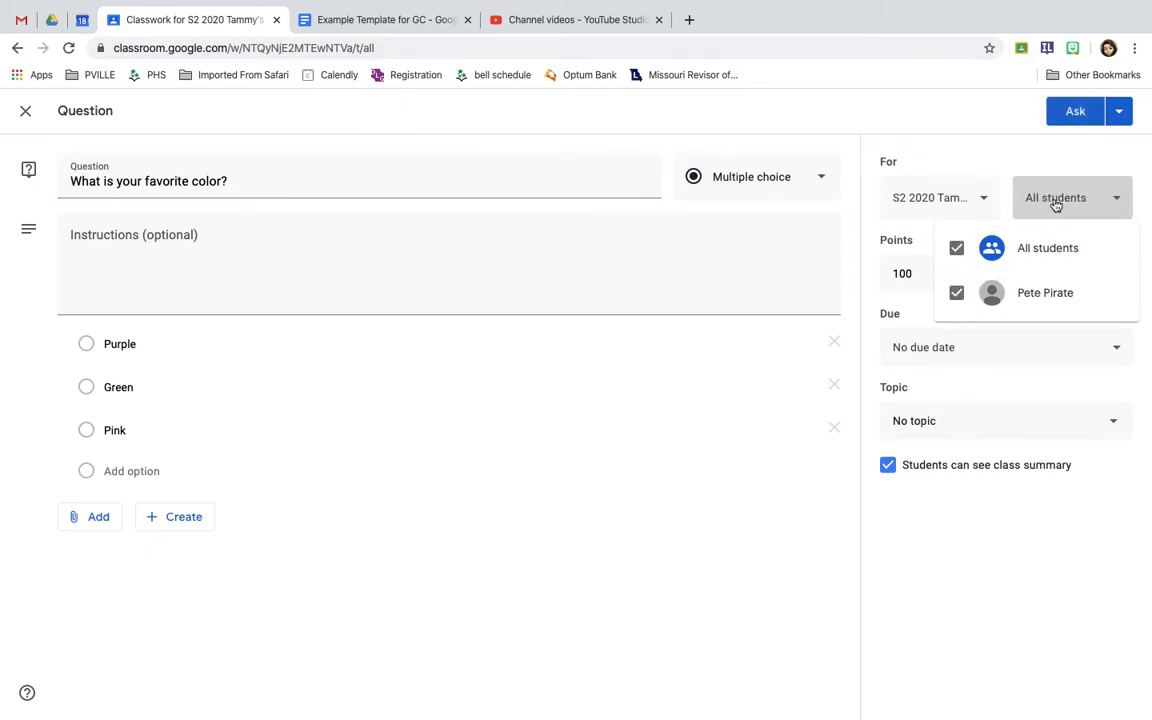
click(1049, 201)
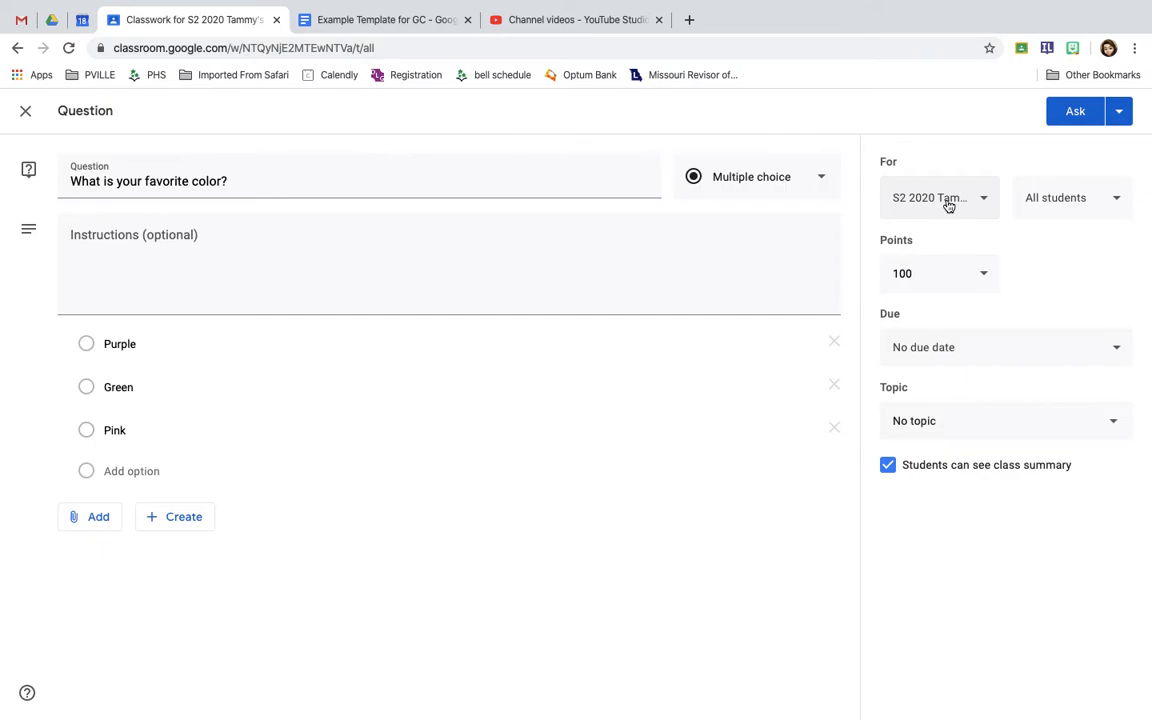
Try adding Sample Class and the technology class as extra recipients of the question, deselecting each again
click(986, 201)
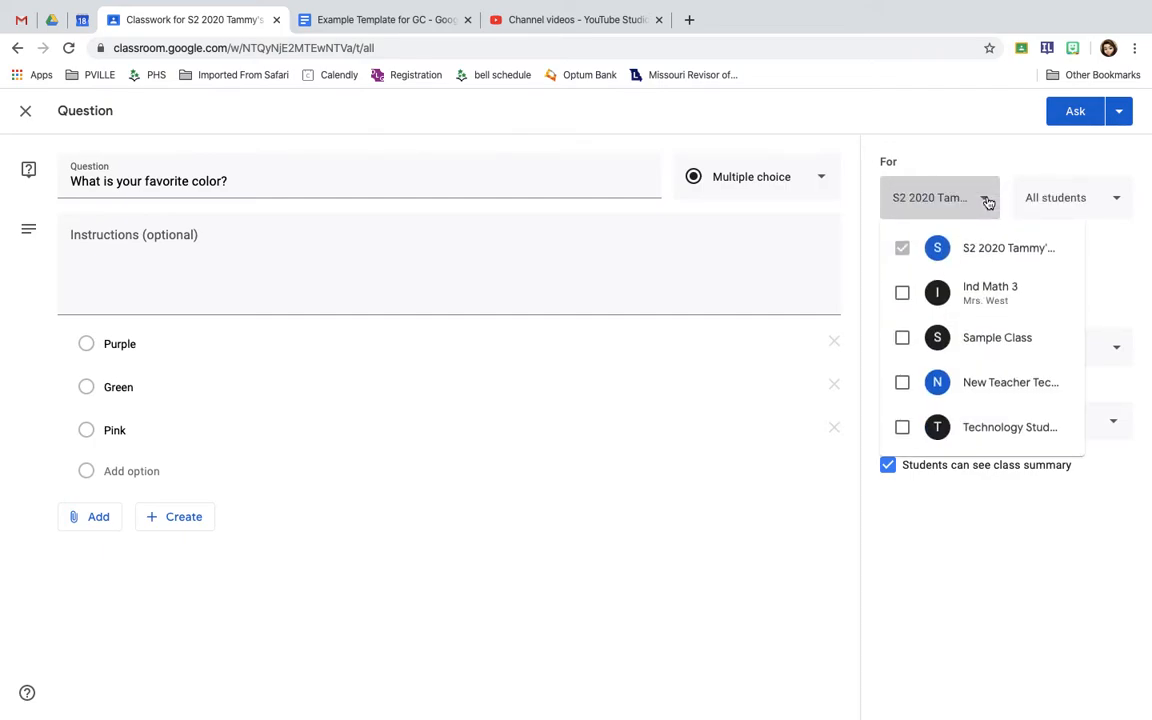
click(902, 338)
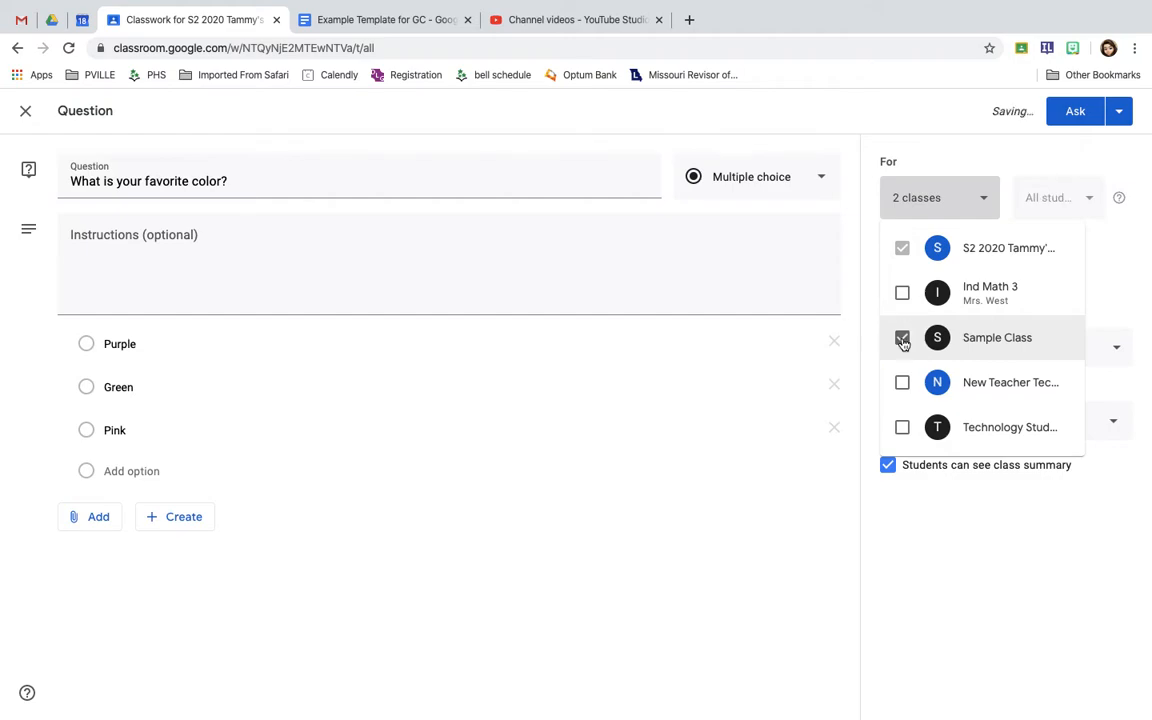
click(902, 339)
click(904, 430)
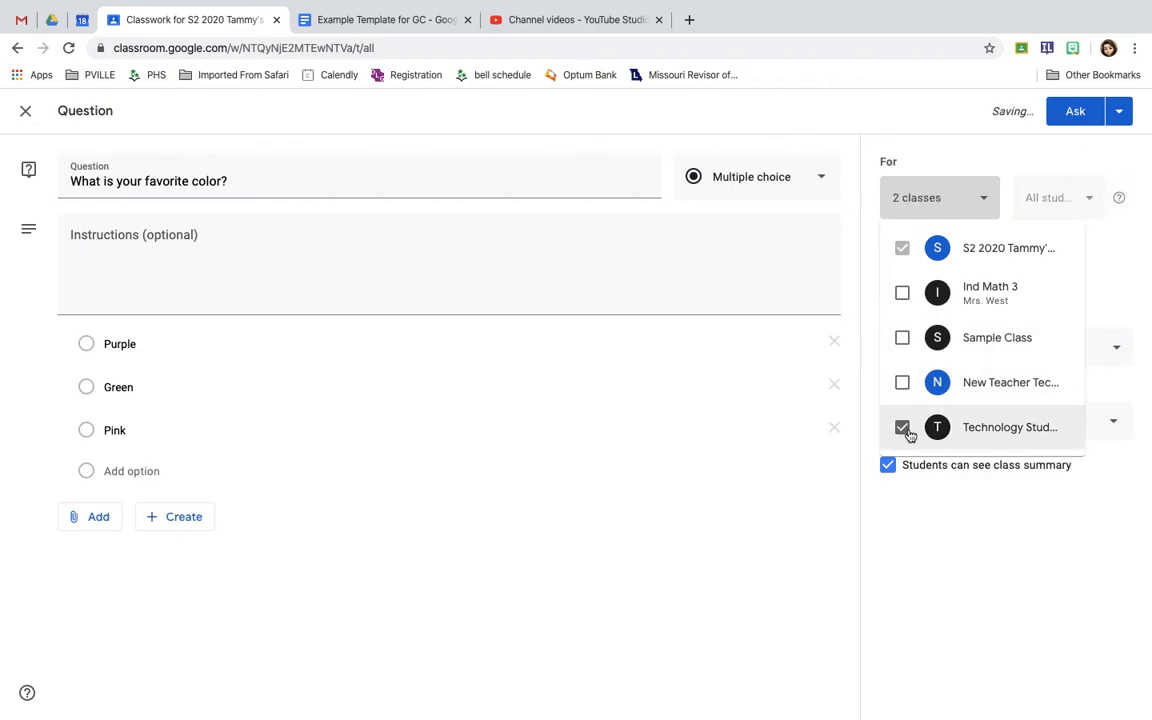
click(906, 432)
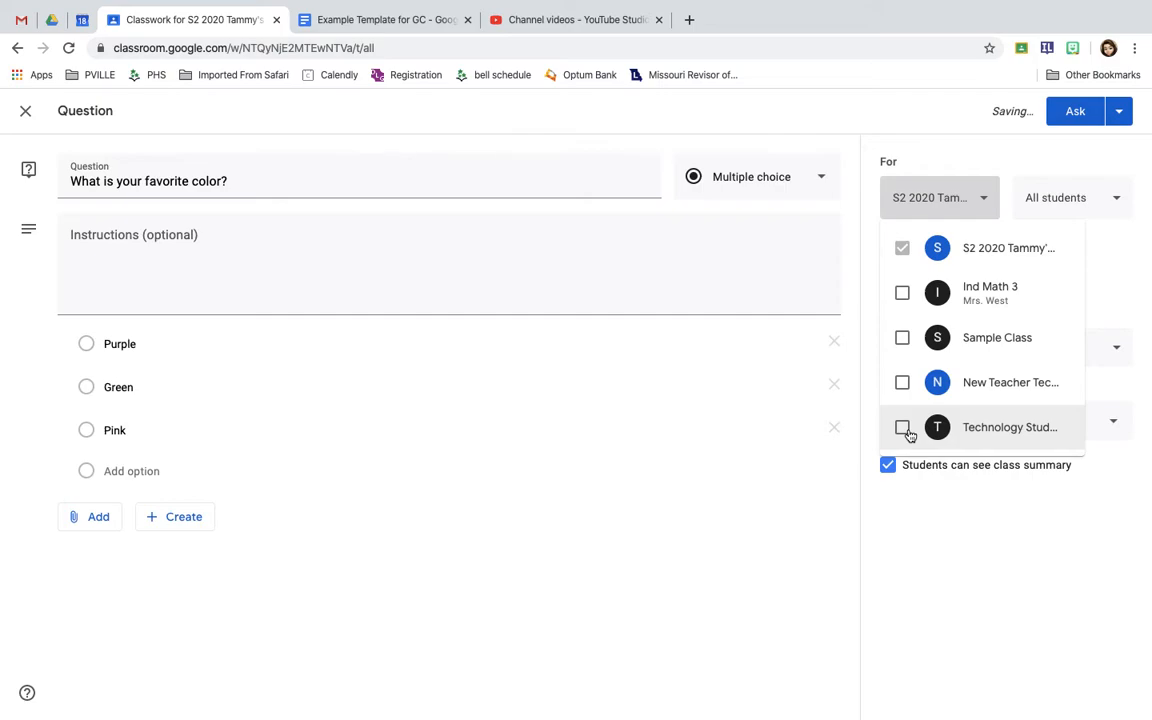
click(951, 163)
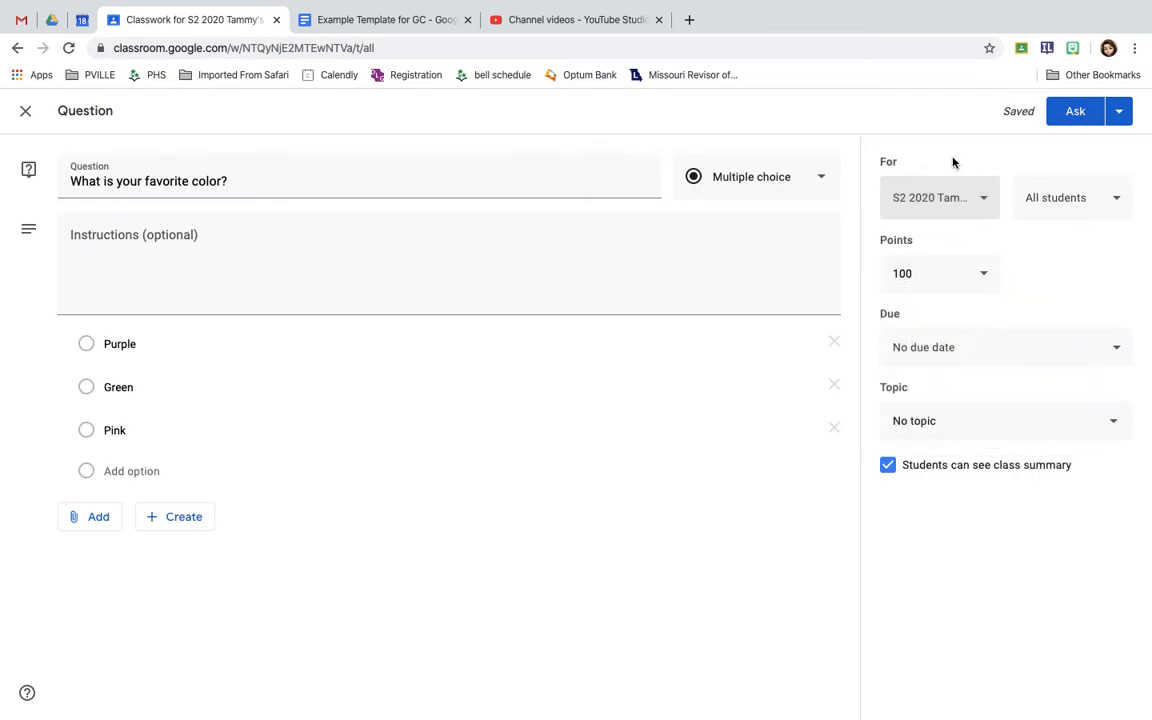
Assign the question to the topic "March 18-March 20" and set its points to Ungraded
click(950, 427)
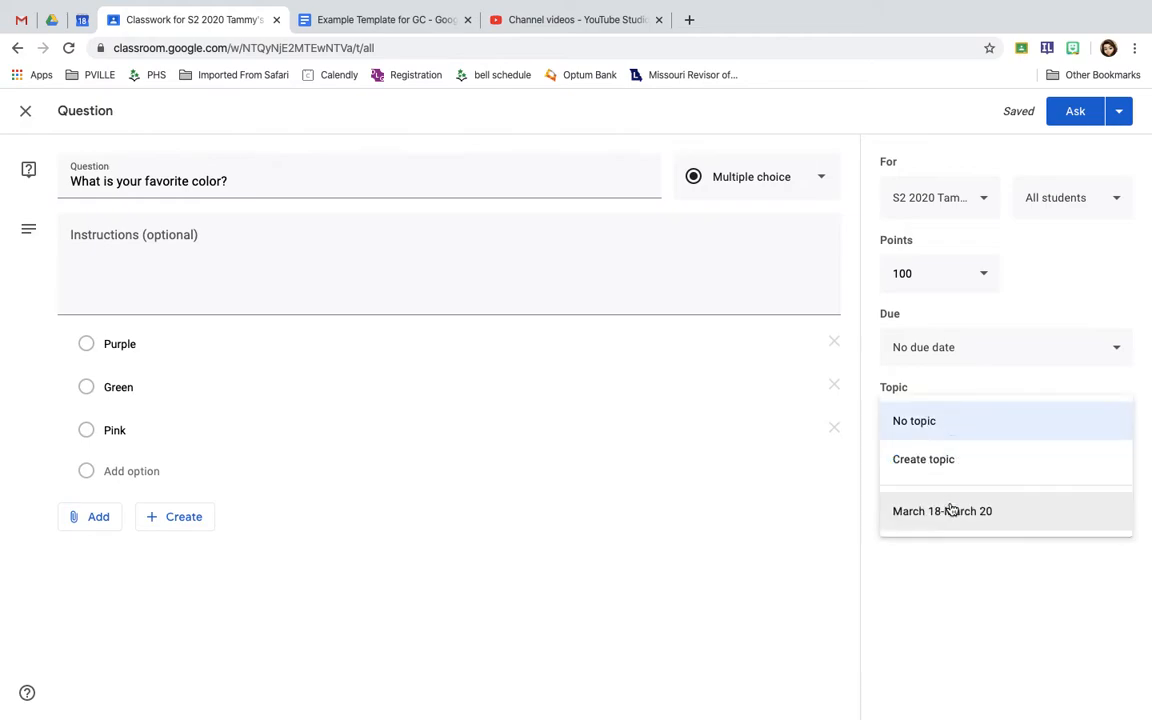
click(955, 522)
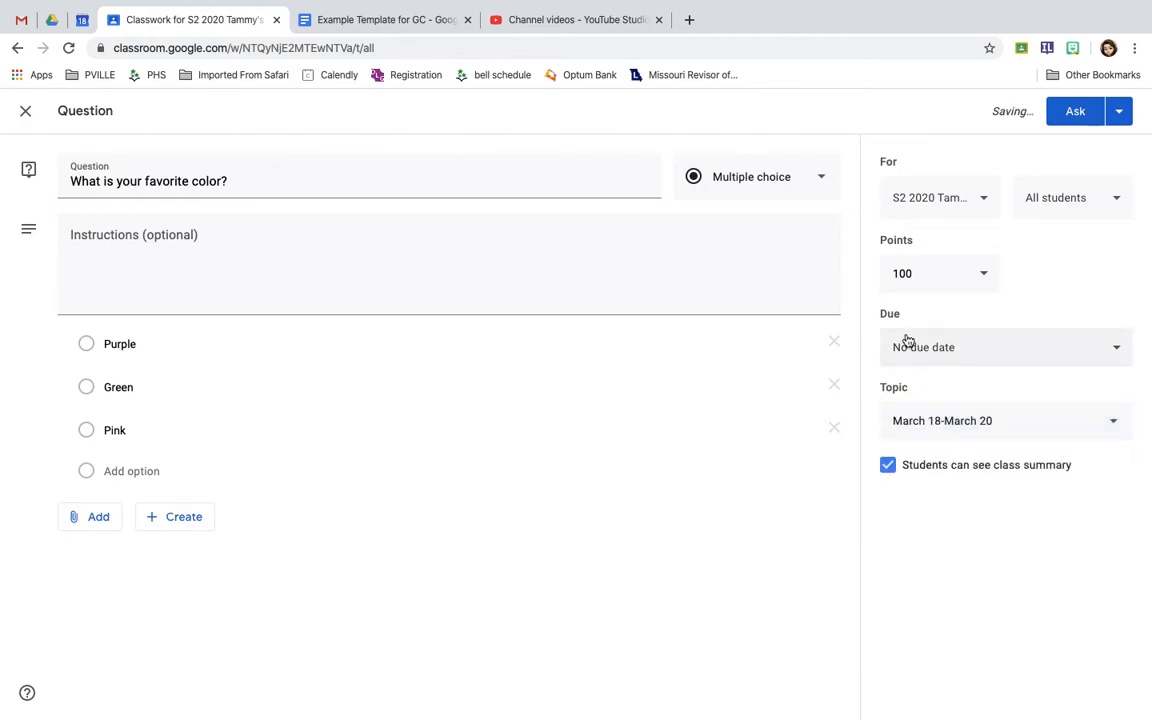
click(988, 274)
click(924, 314)
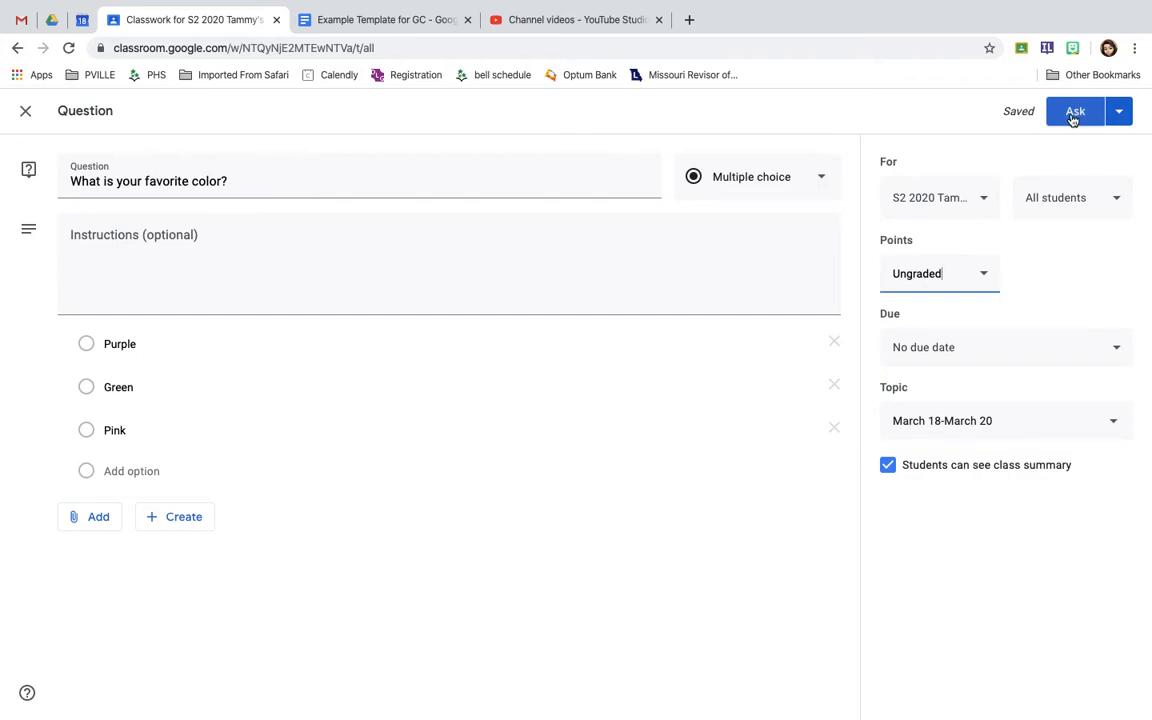
Open the scheduling dialog for the question and cancel it without scheduling
click(1121, 115)
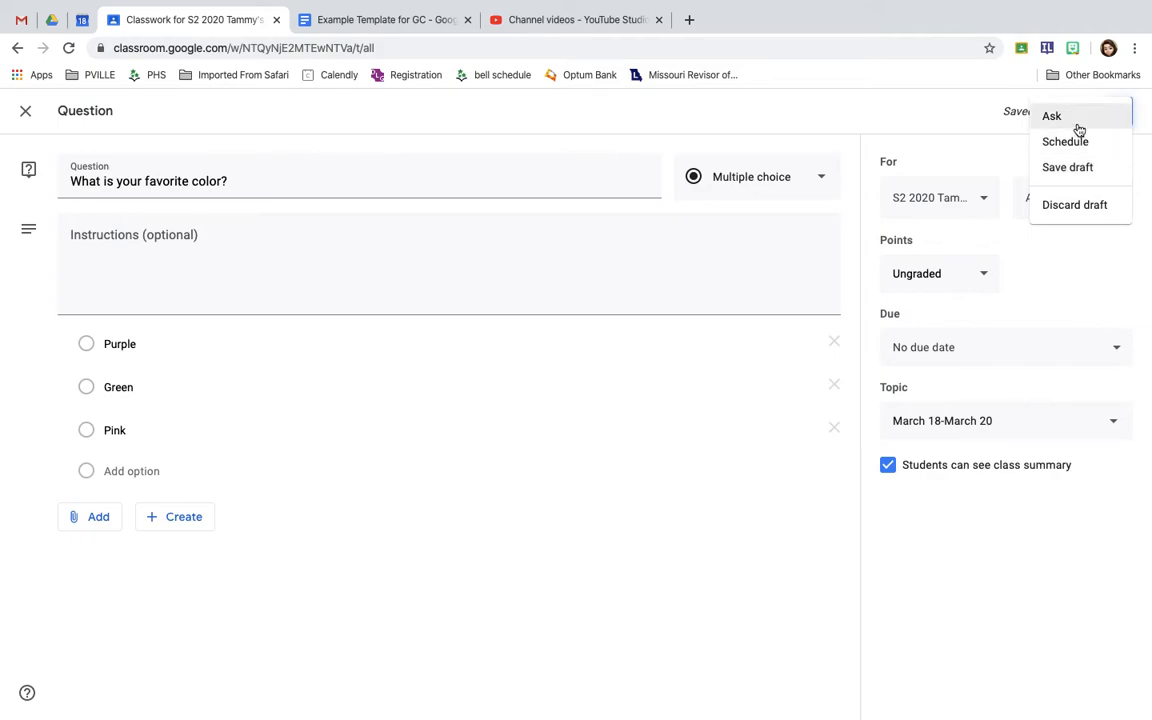
drag(1084, 124, 1087, 143)
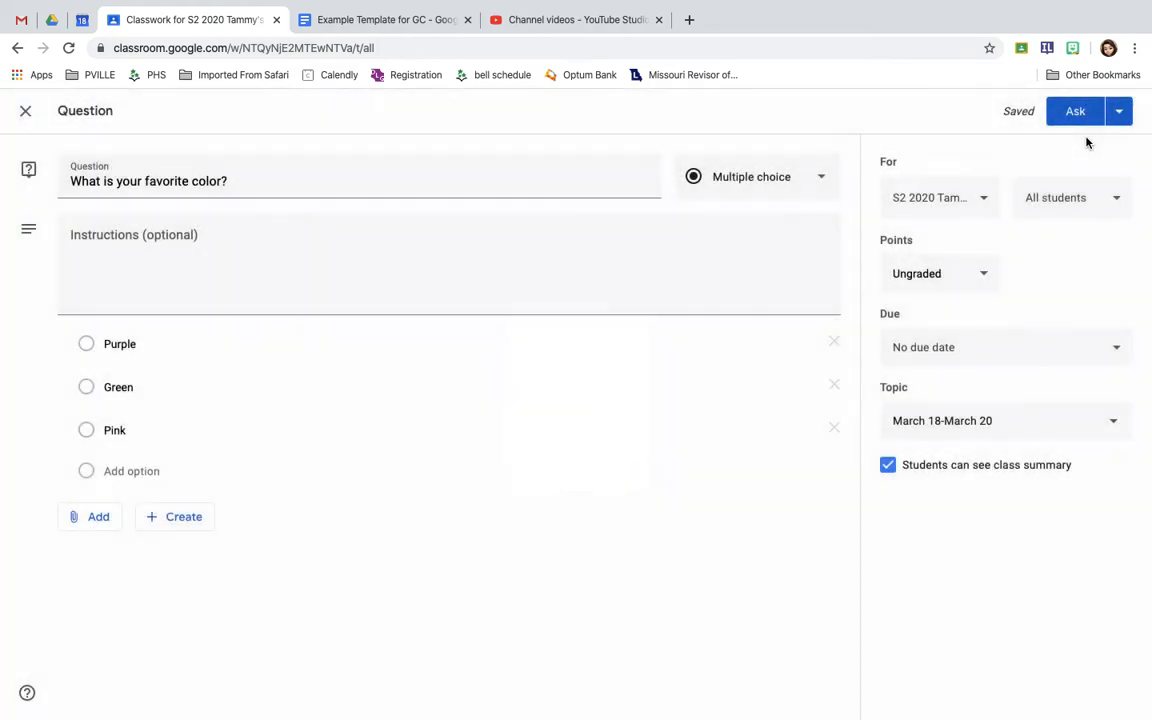
click(1119, 111)
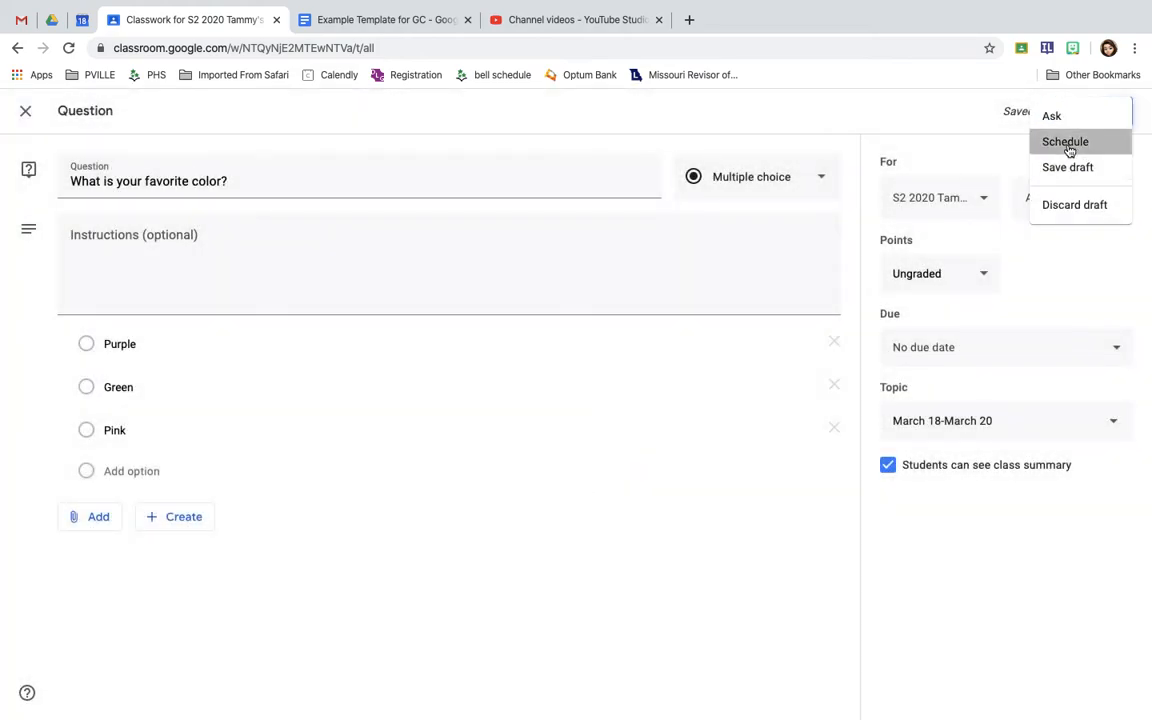
click(1070, 143)
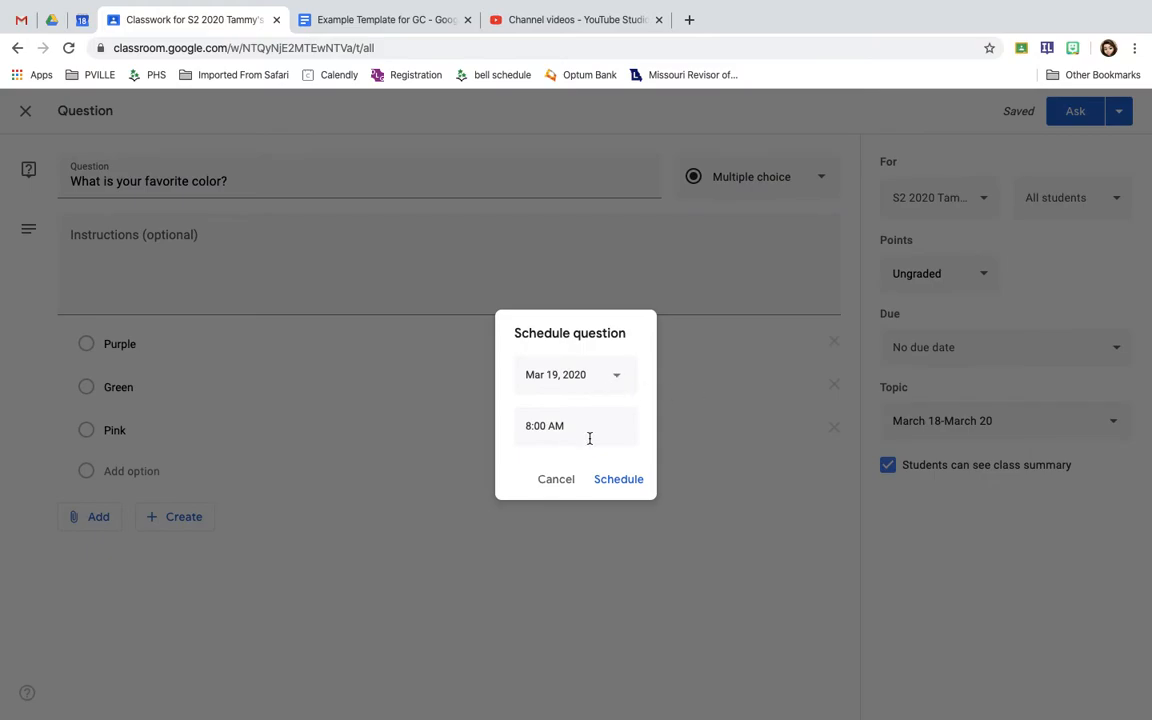
click(564, 485)
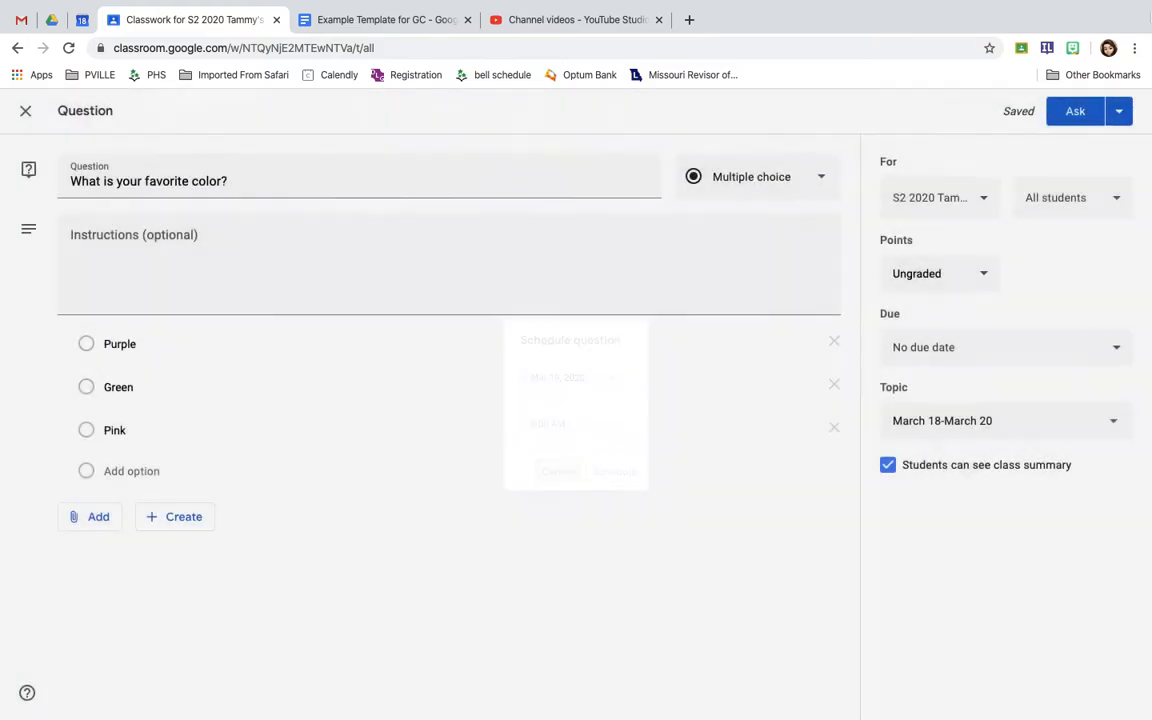
Post the question to the class and expand it on the Classwork page in the student account's browser window
click(1075, 111)
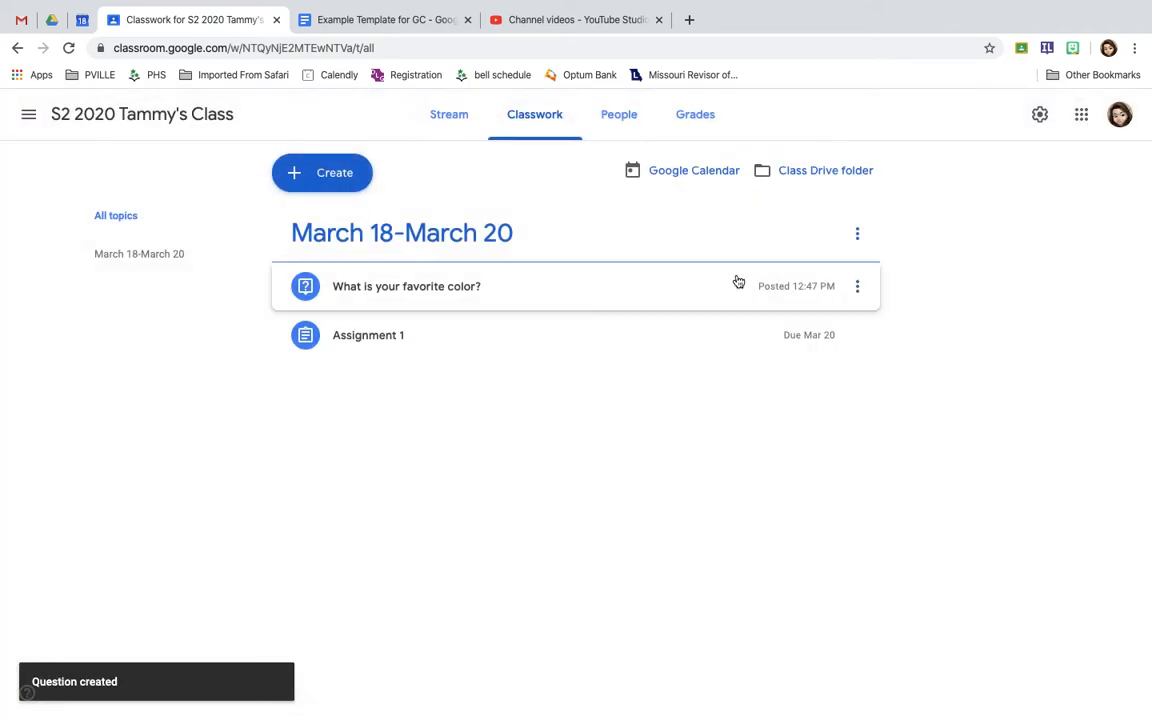
key(ctrl+Left)
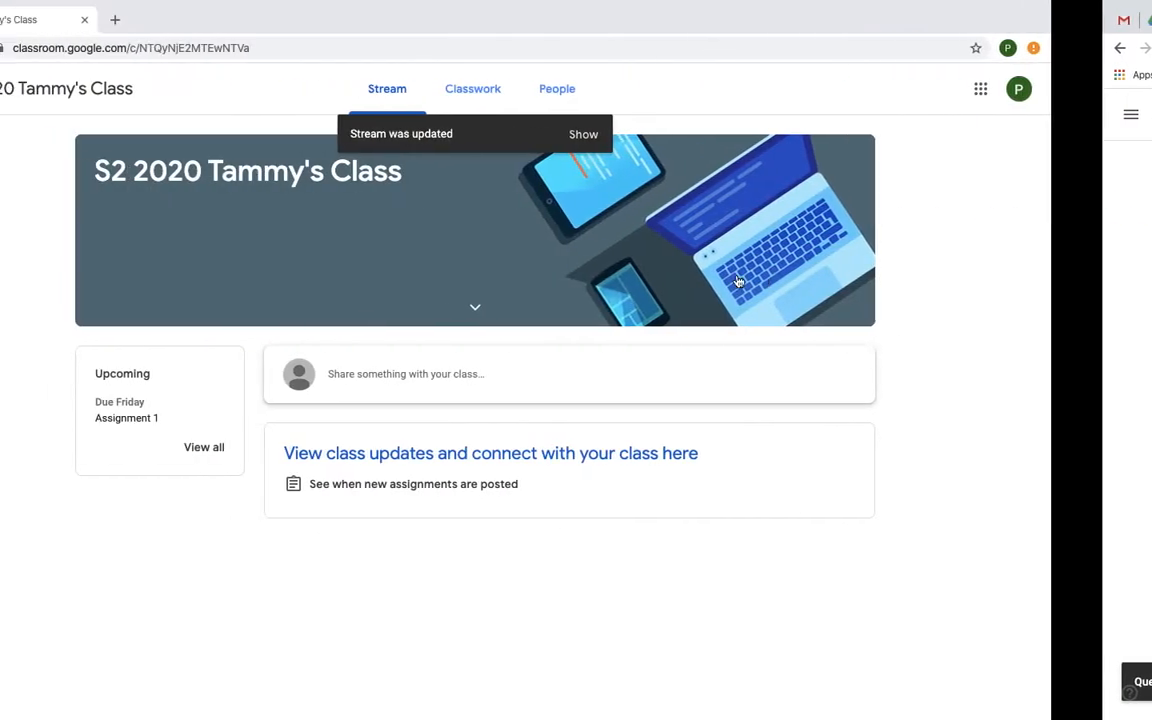
click(571, 84)
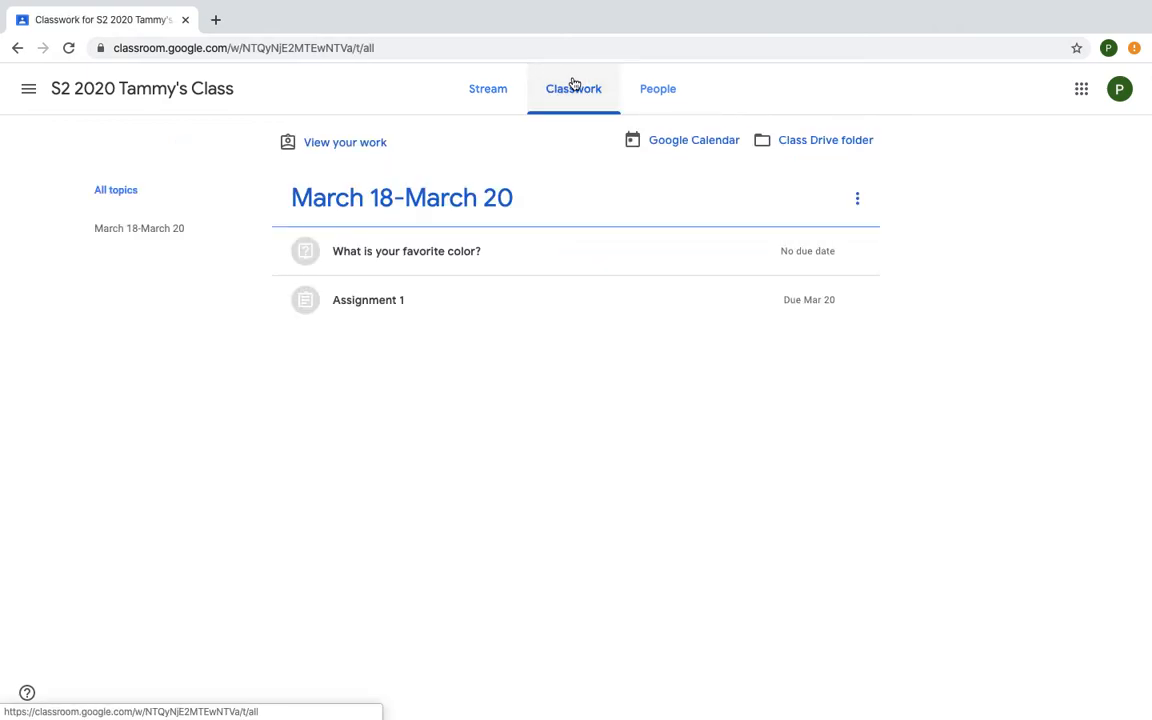
click(396, 262)
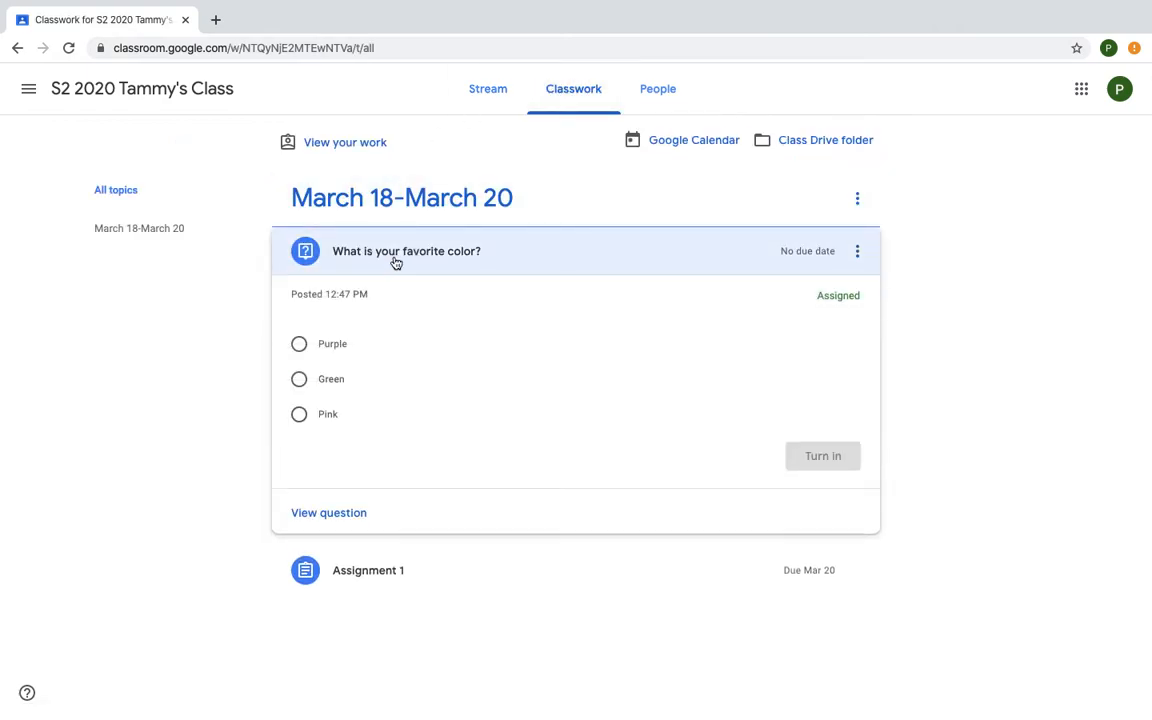
Answer the favorite-color question with Green and turn in the answer, confirming the submission
click(300, 345)
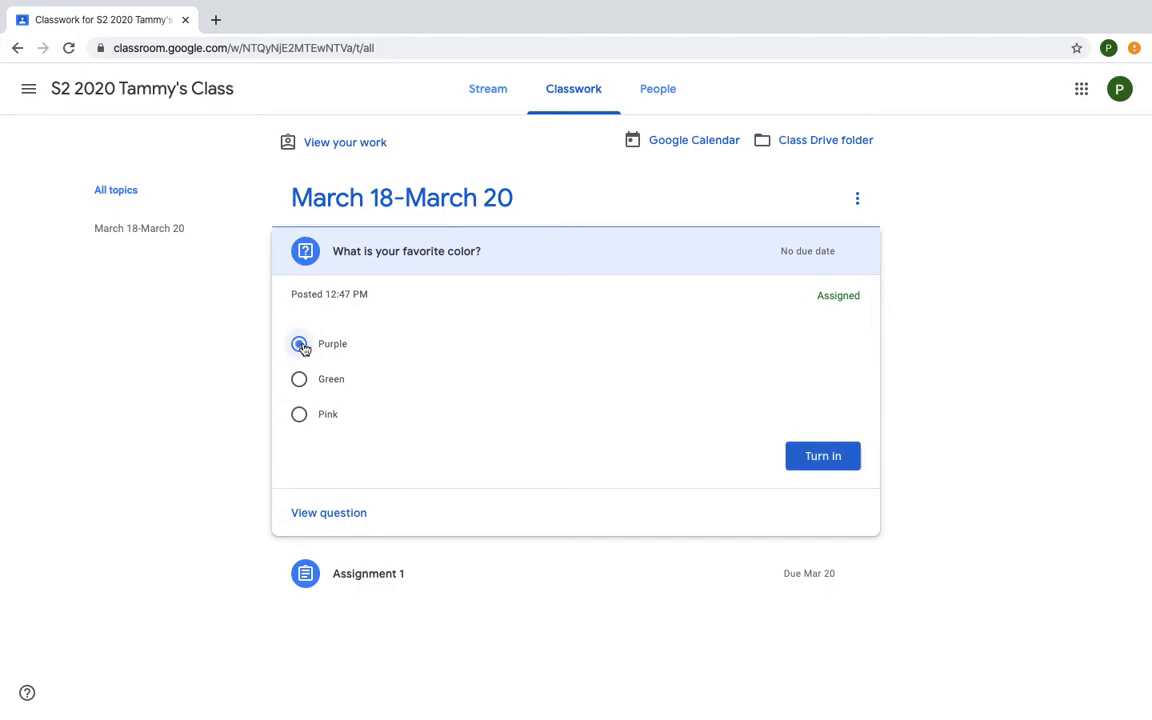
click(300, 379)
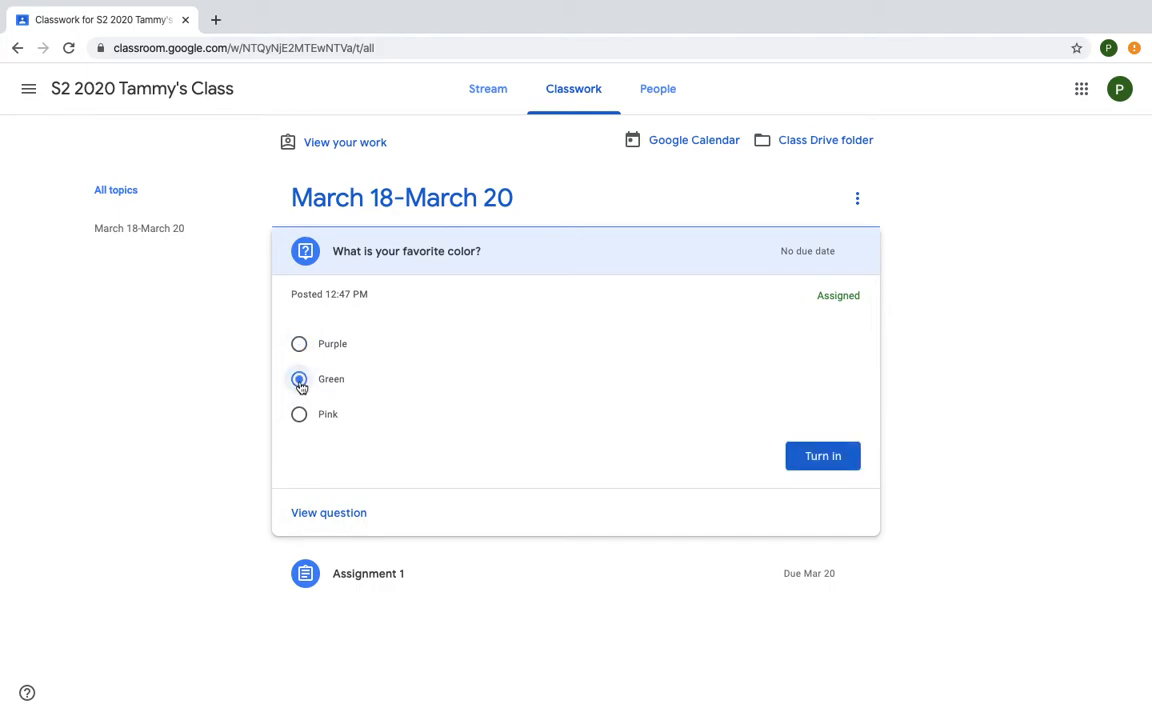
click(815, 458)
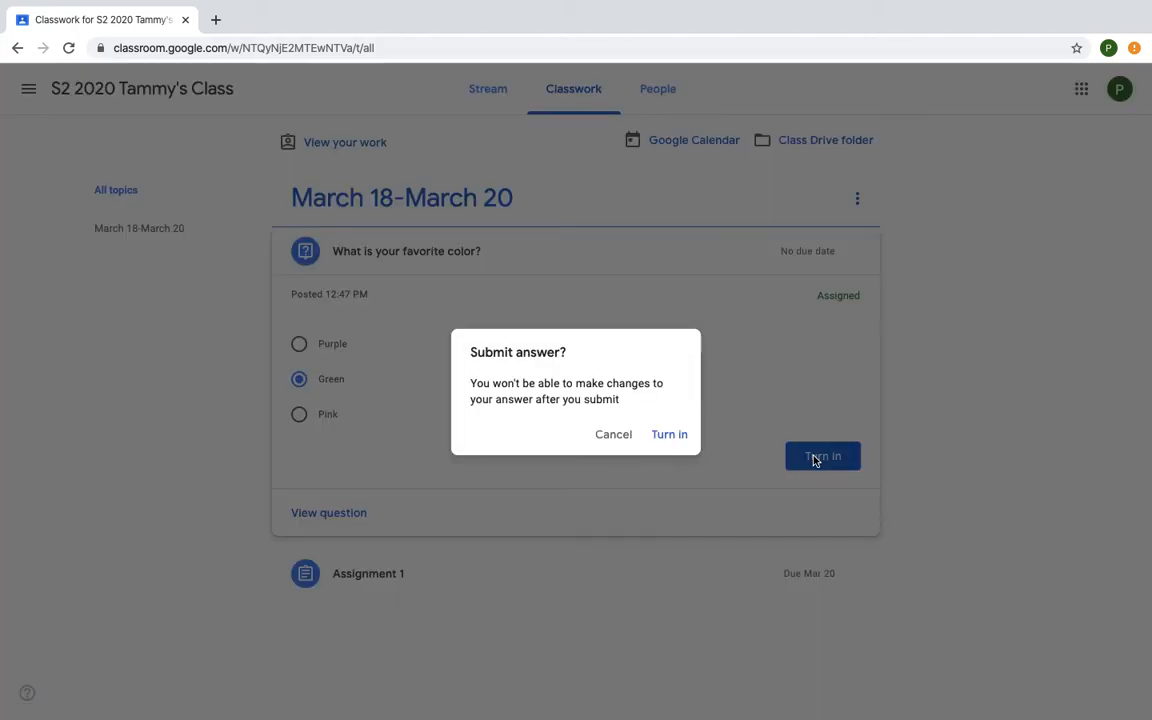
click(683, 444)
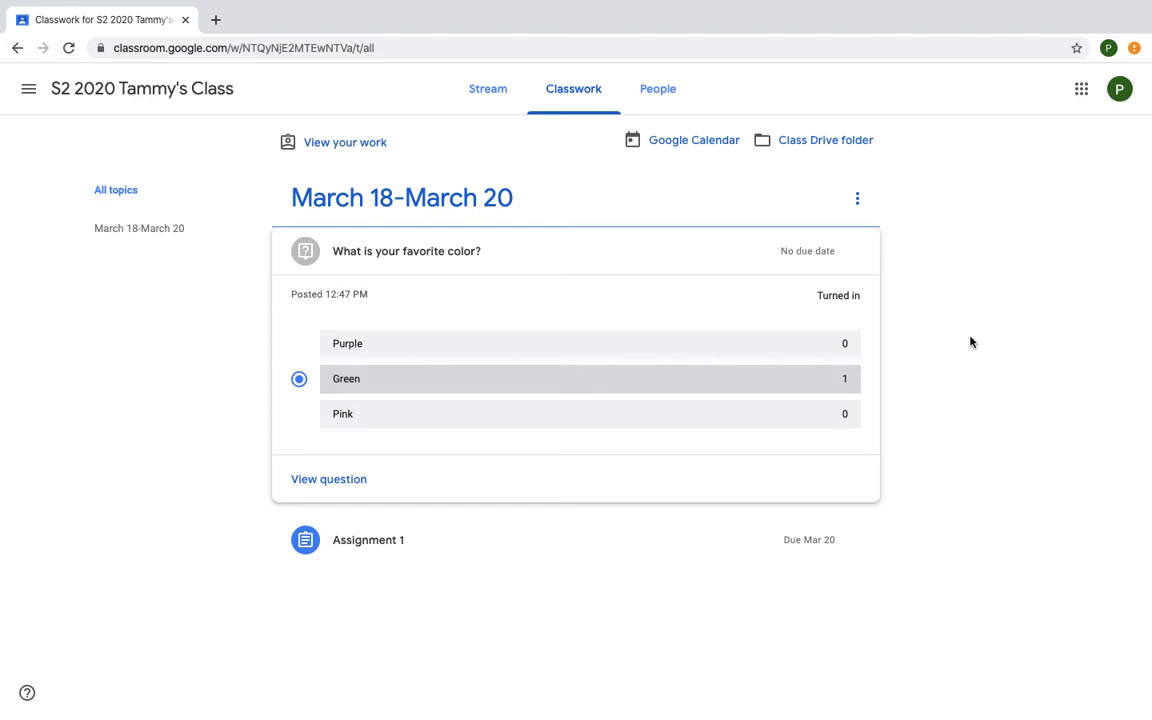
Switch to the teacher's browser window and view the favorite-color question's student answers and its question page
key(ctrl+Right)
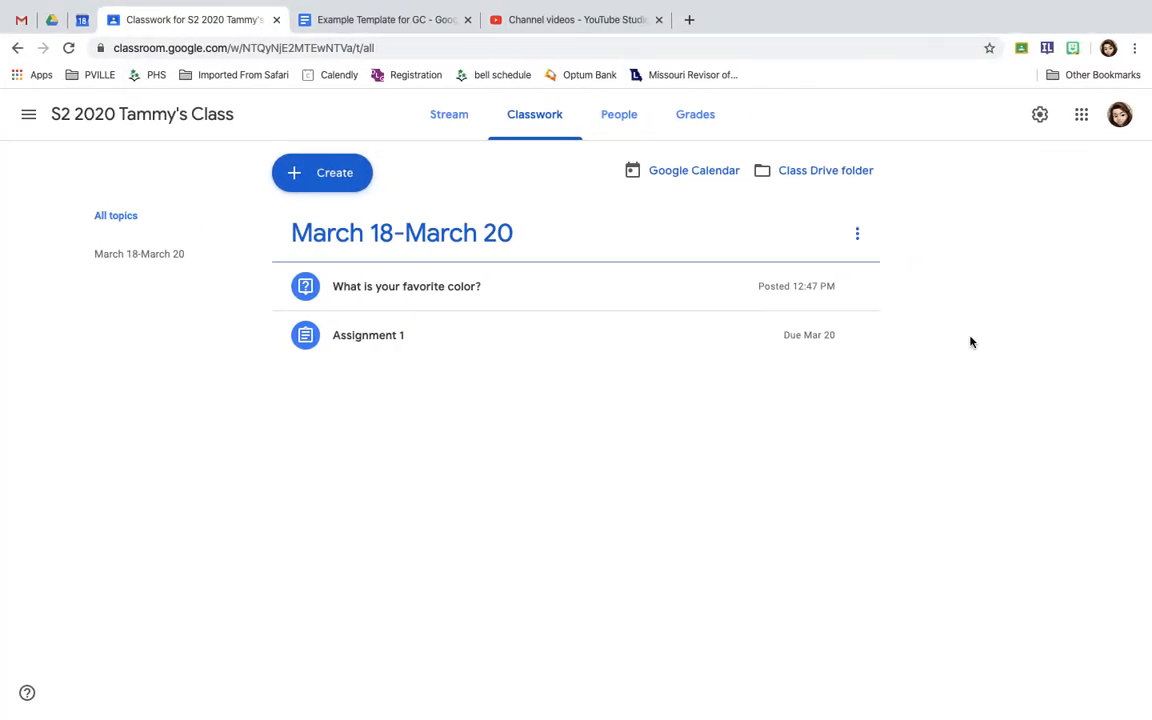
click(378, 292)
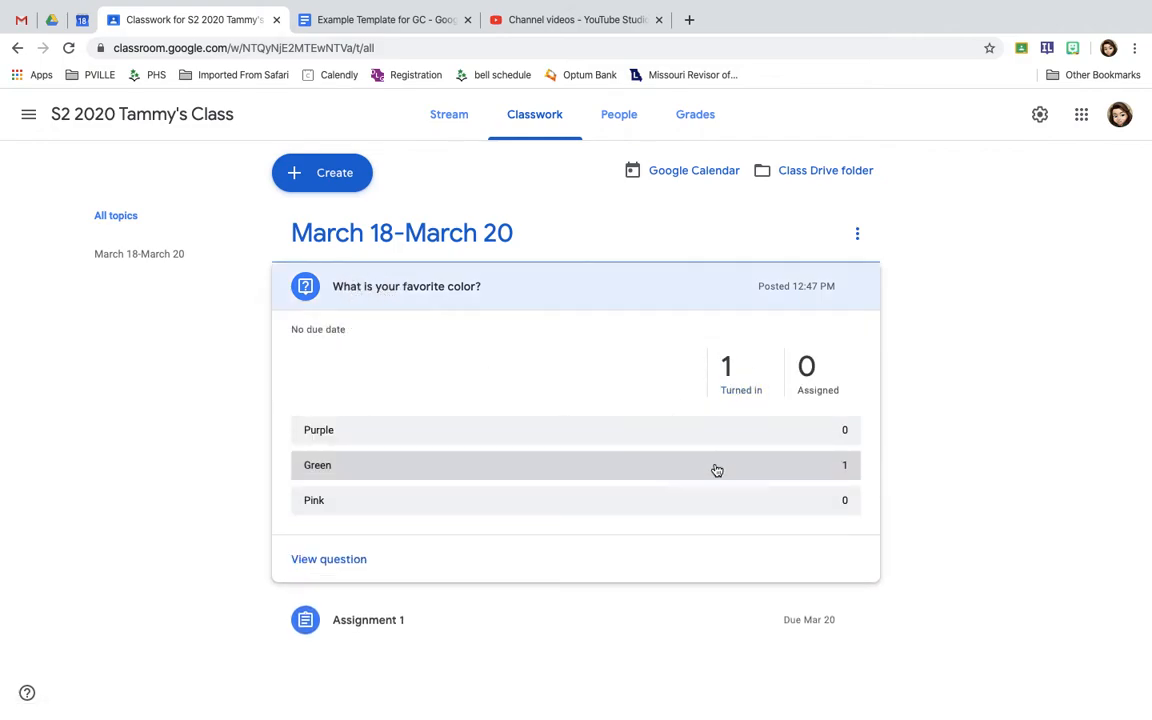
click(334, 558)
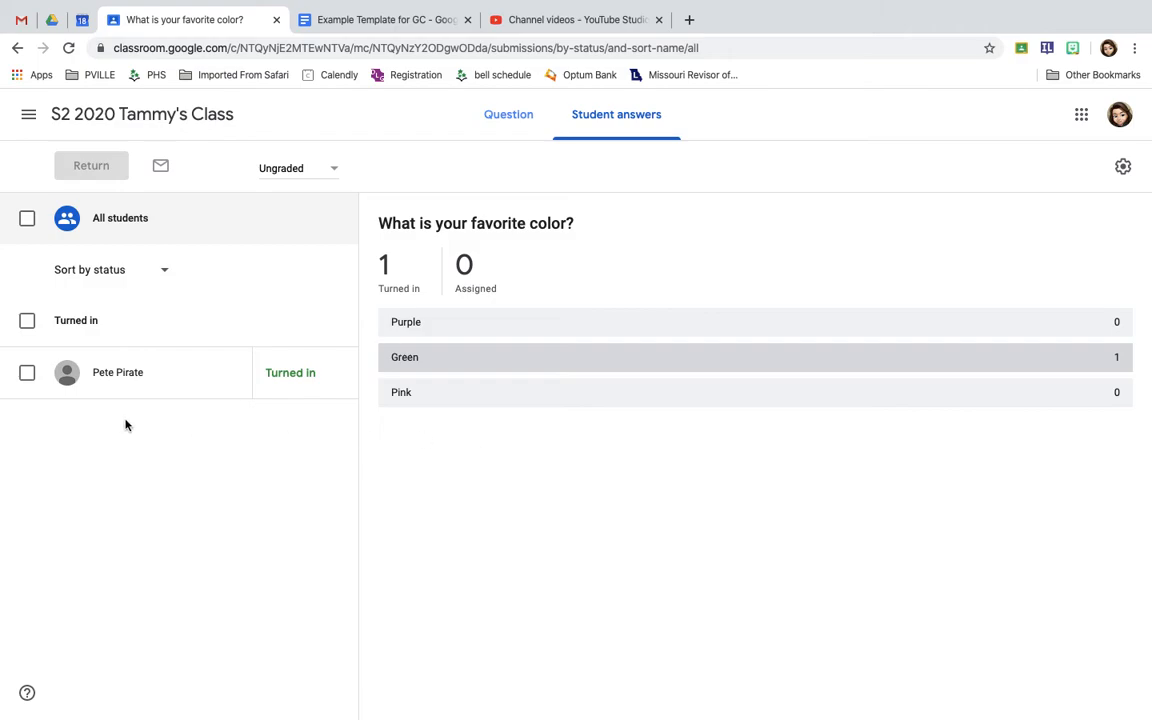
click(496, 115)
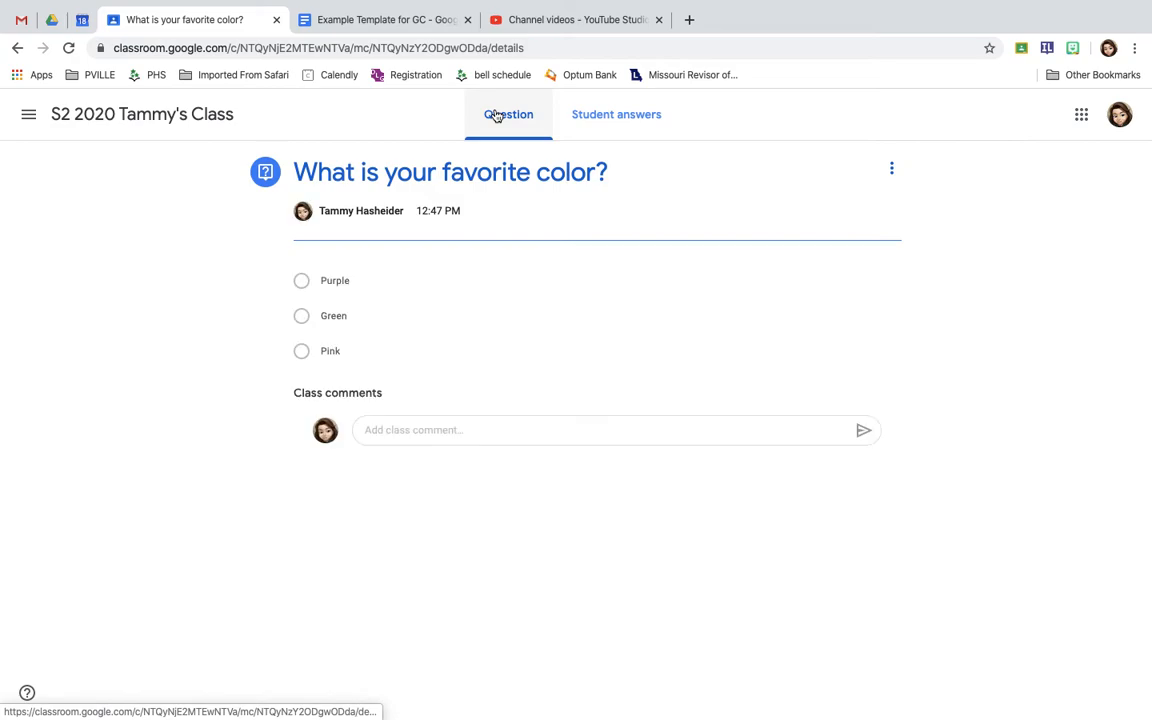
Return to the class's Classwork page and start creating a new question
click(185, 116)
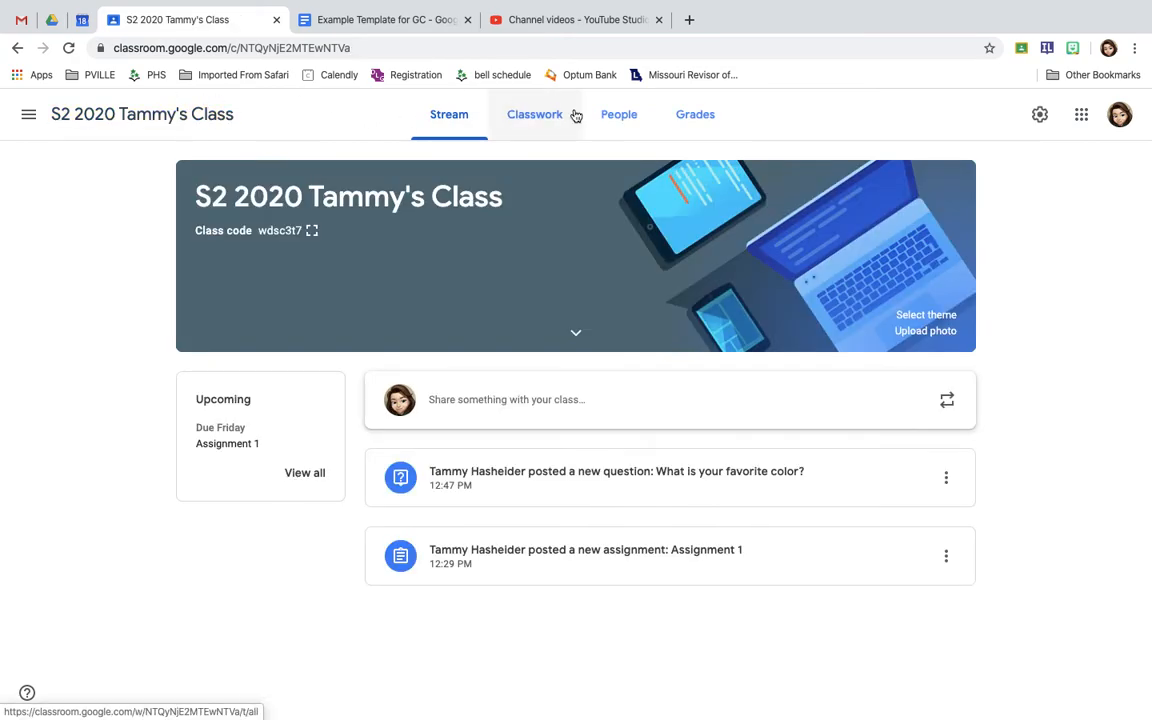
click(553, 121)
click(334, 178)
click(327, 266)
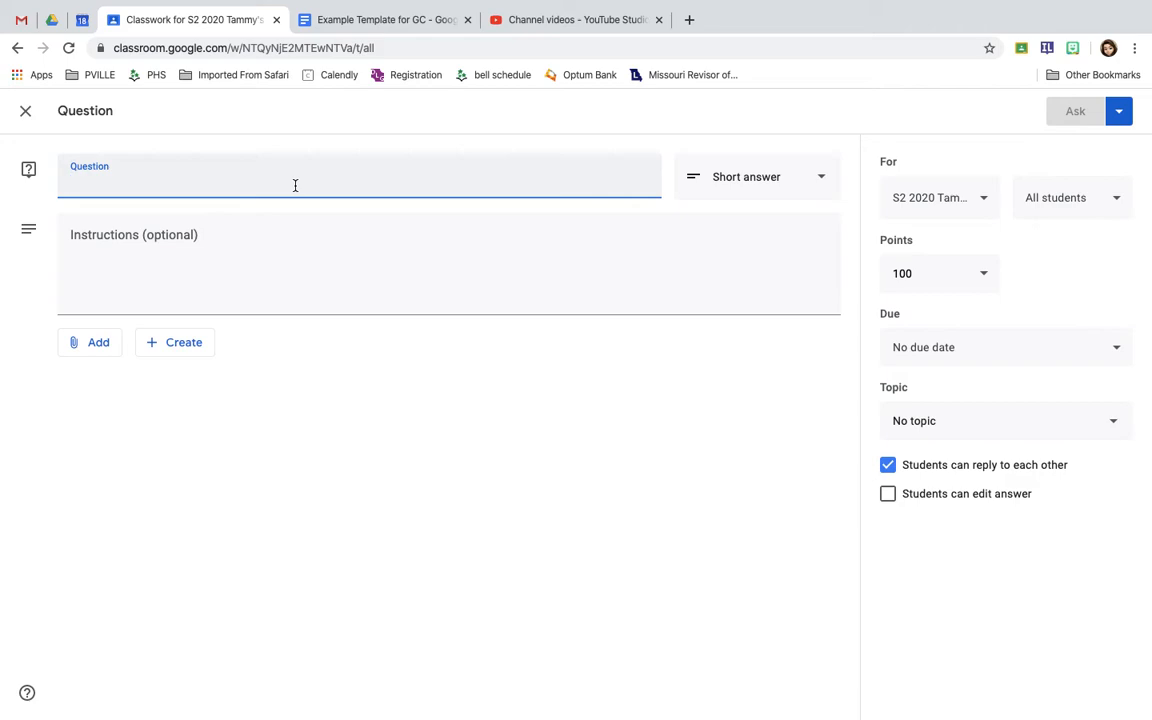
Enter "What is your favorite color?" as the question text and look at the available answer types, leaving Short answer selected
text(T)
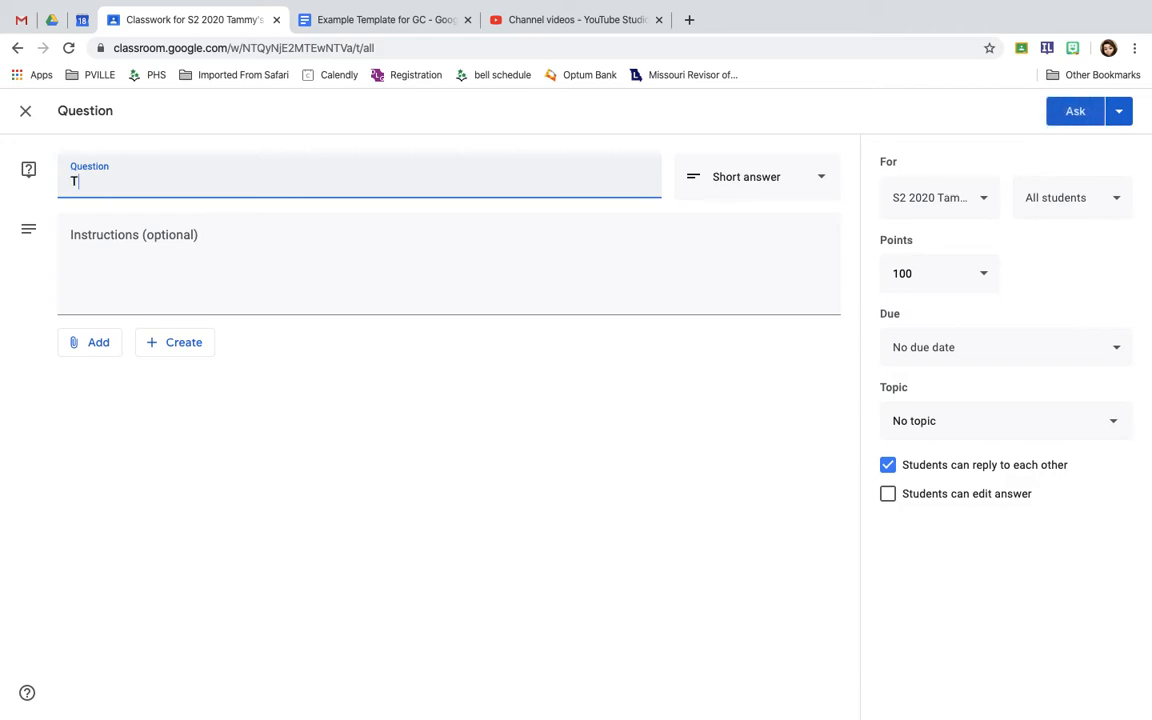
key(BackSpace)
text(What is your favorite color?)
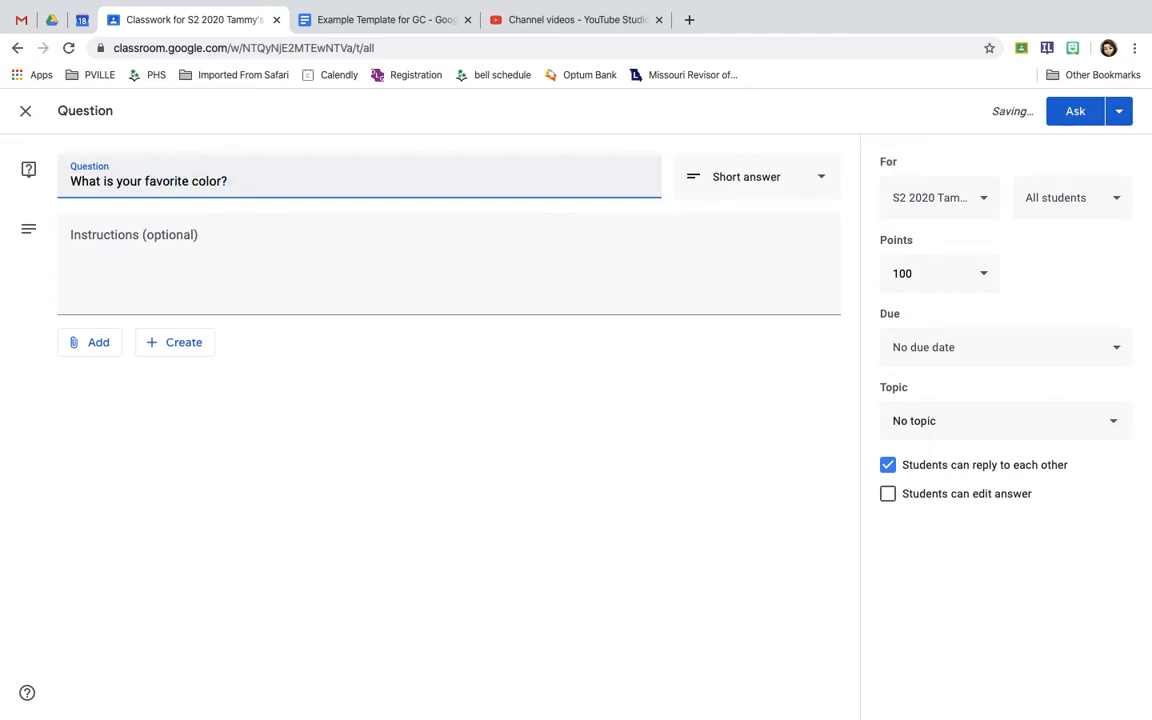
click(755, 178)
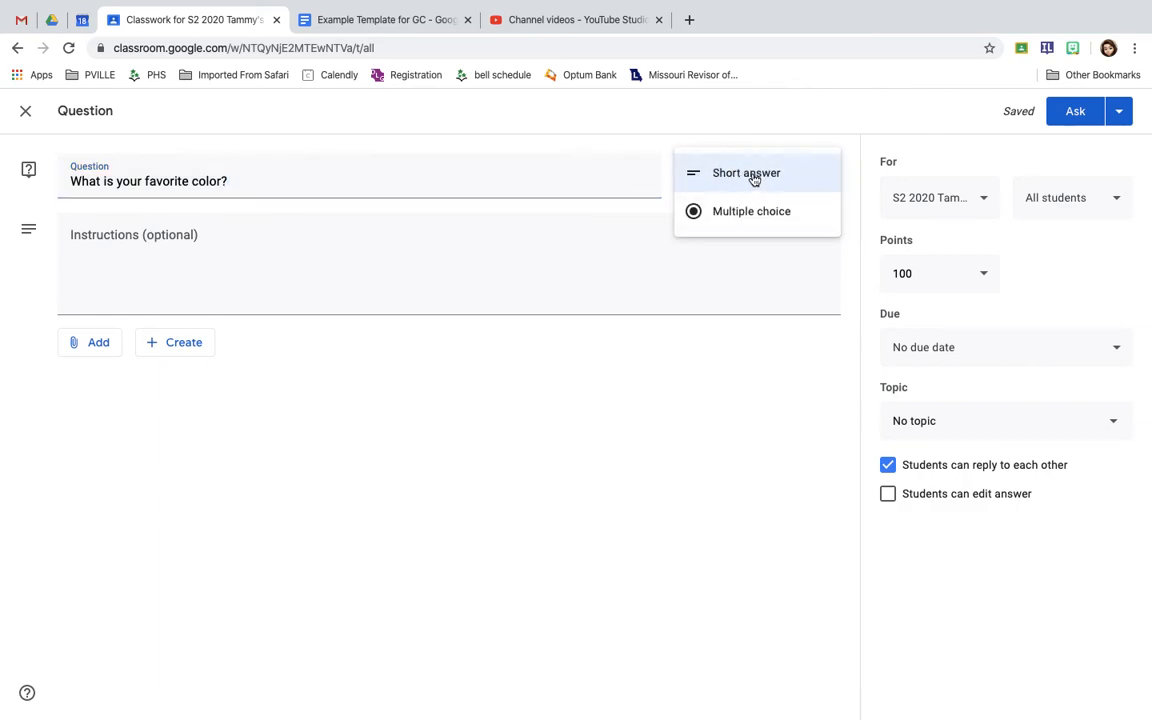
click(252, 177)
Replace the question text with "How are you monitoring your time and schedule during distance learning?"
triple_click(173, 179)
text(How is)
key(BackSpace)
key(BackSpace)
key(BackSpace)
key(BackSpace)
key(BackSpace)
key(BackSpace)
text(How are you monitoring your time and schu)
text(dule)
key(BackSpace)
key(BackSpace)
key(BackSpace)
key(BackSpace)
text(edule during distance learning?)
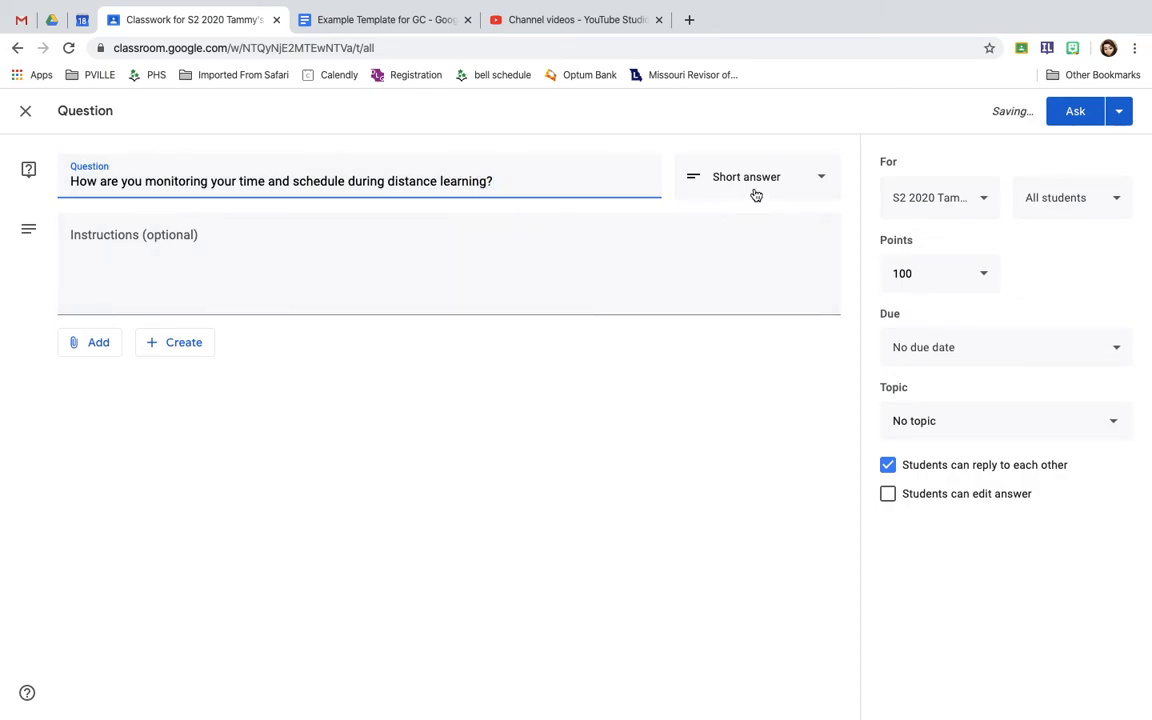
Set the short-answer question's points to Ungraded and assign it to the topic "March 18-March 20"
click(588, 260)
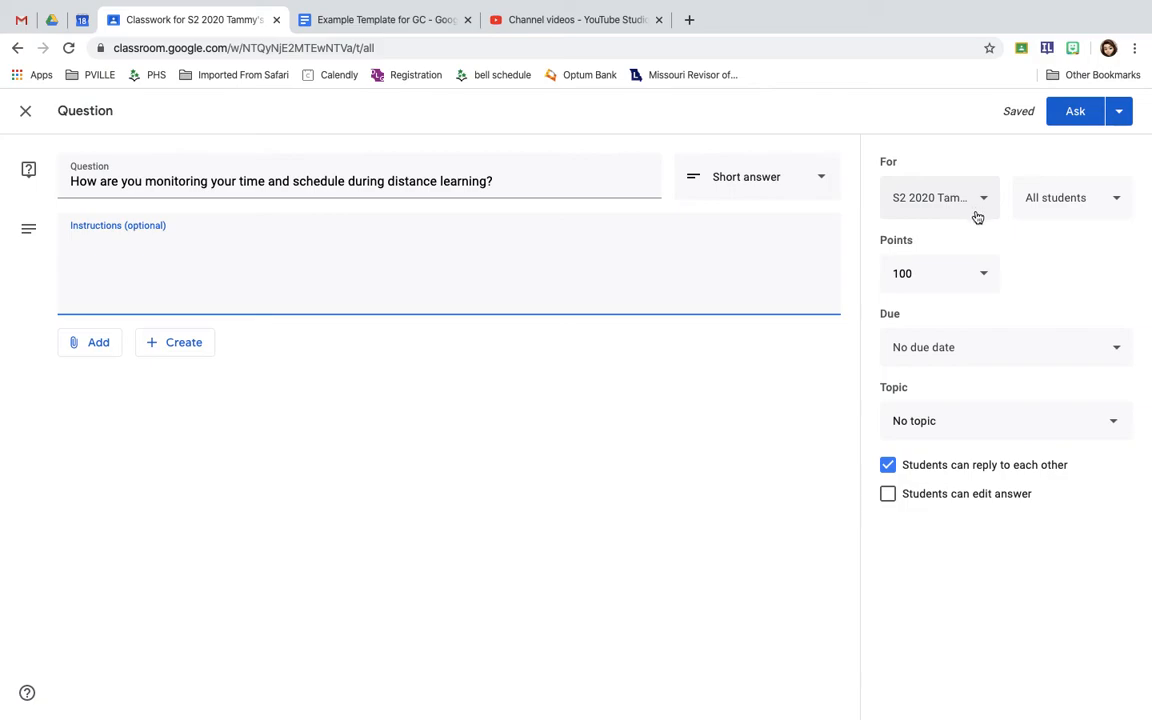
click(972, 281)
click(925, 313)
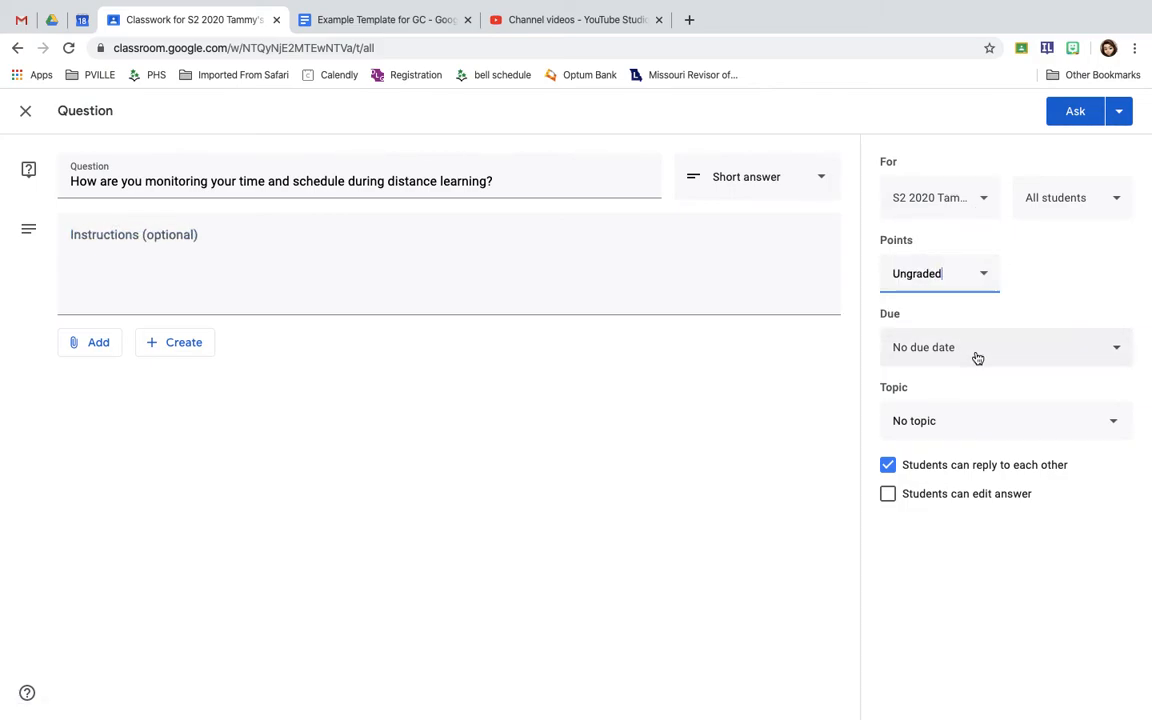
click(938, 424)
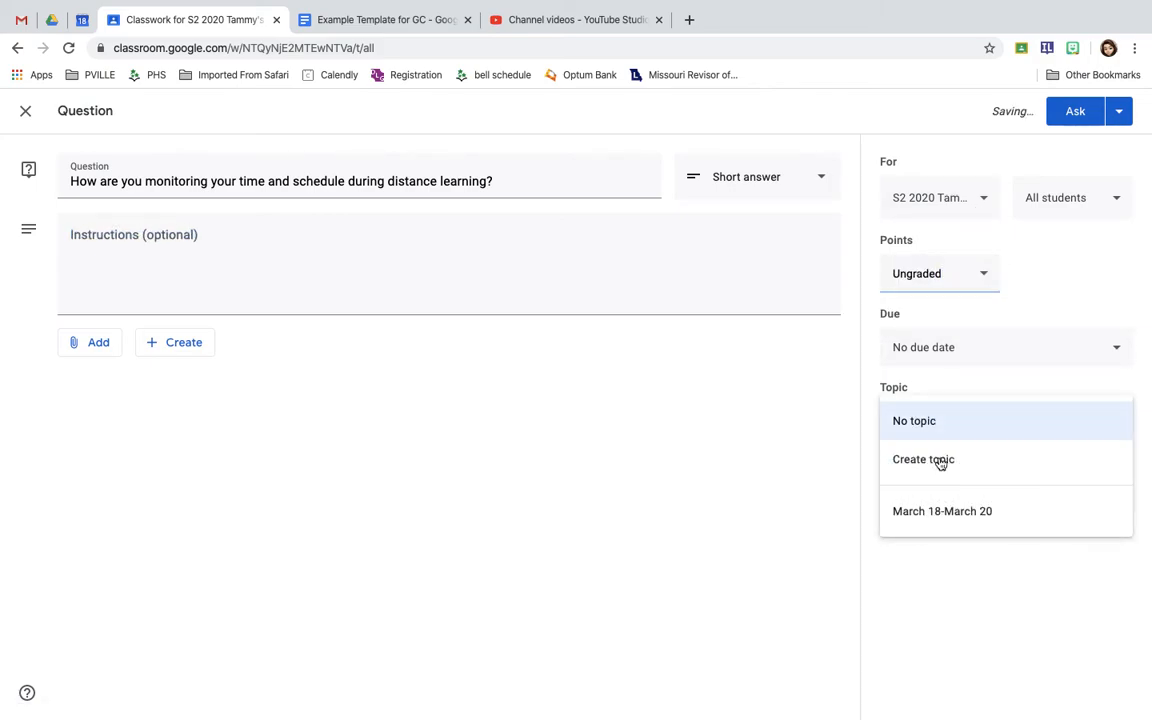
click(950, 513)
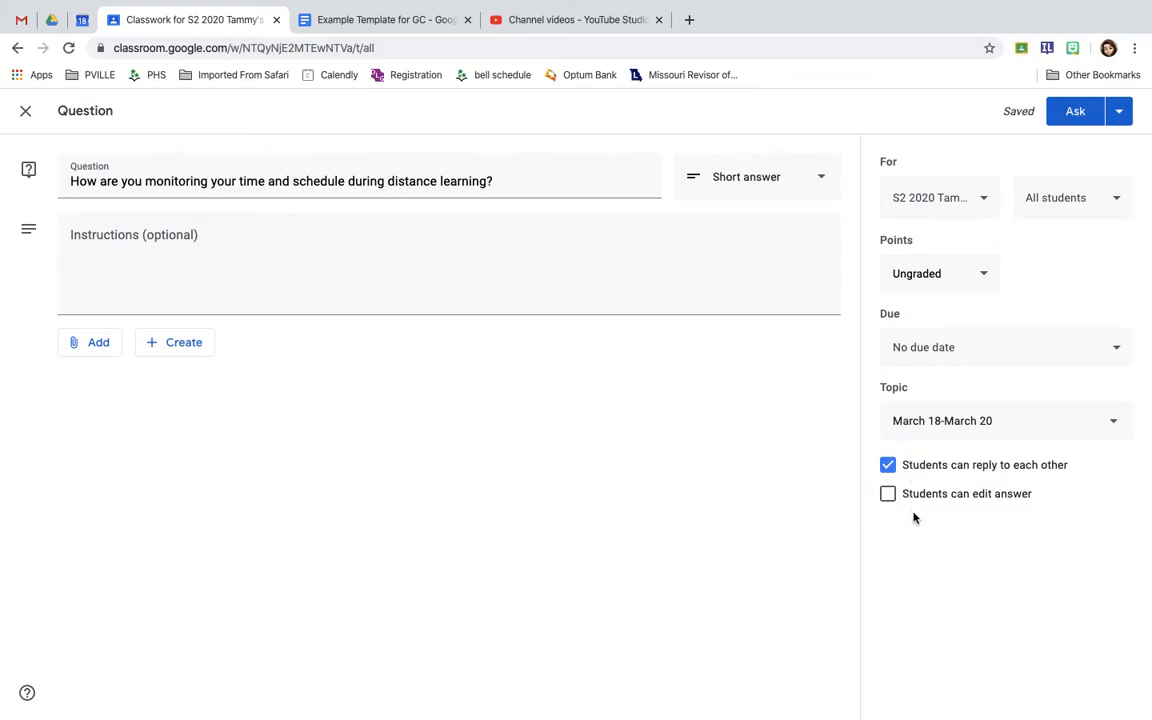
Turn "Students can reply to each other" off and on again, and post the question to the class
click(888, 465)
click(888, 465)
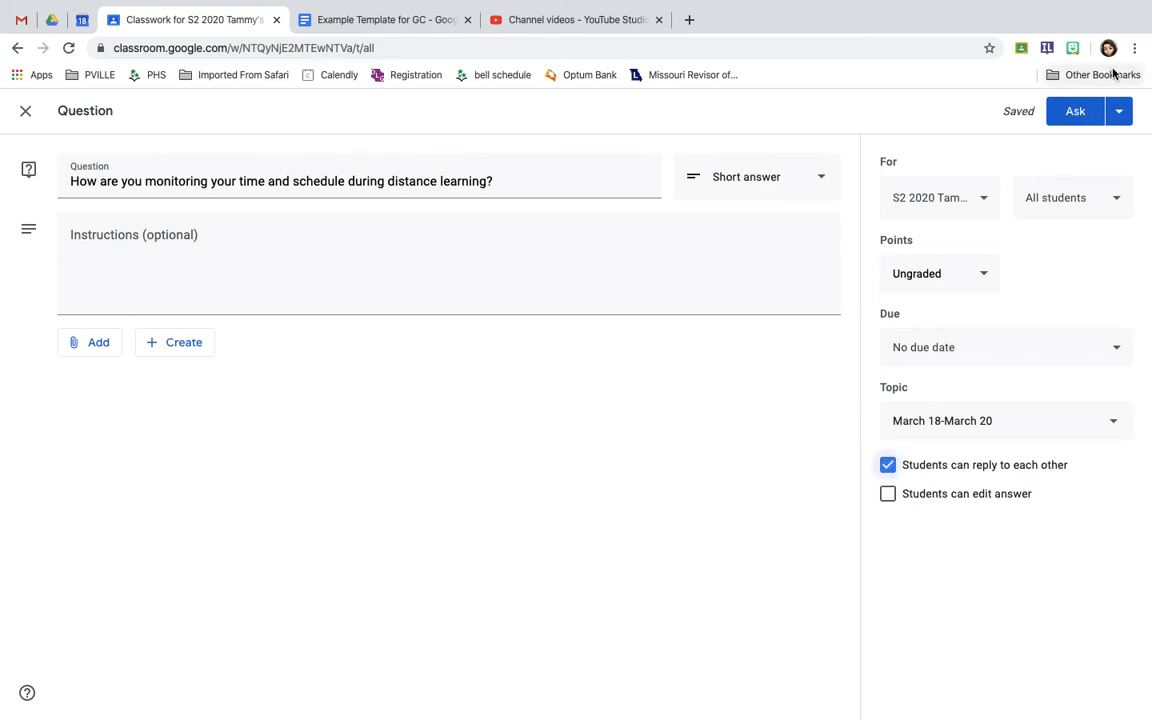
click(1118, 113)
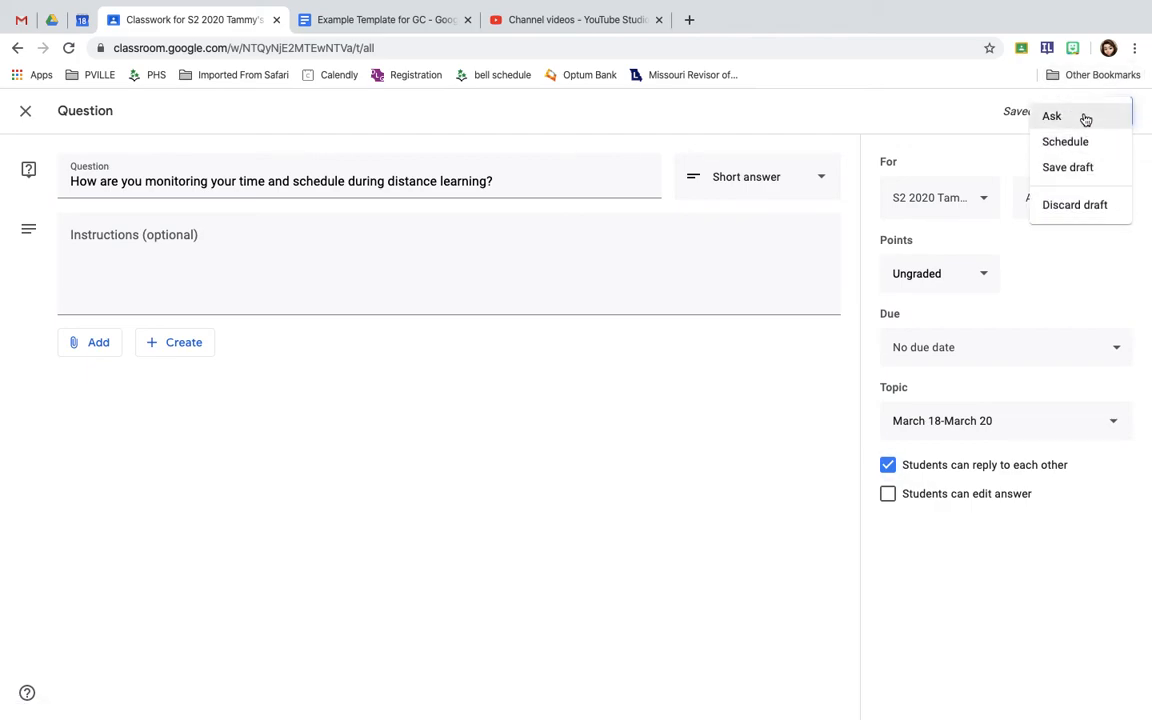
click(1084, 118)
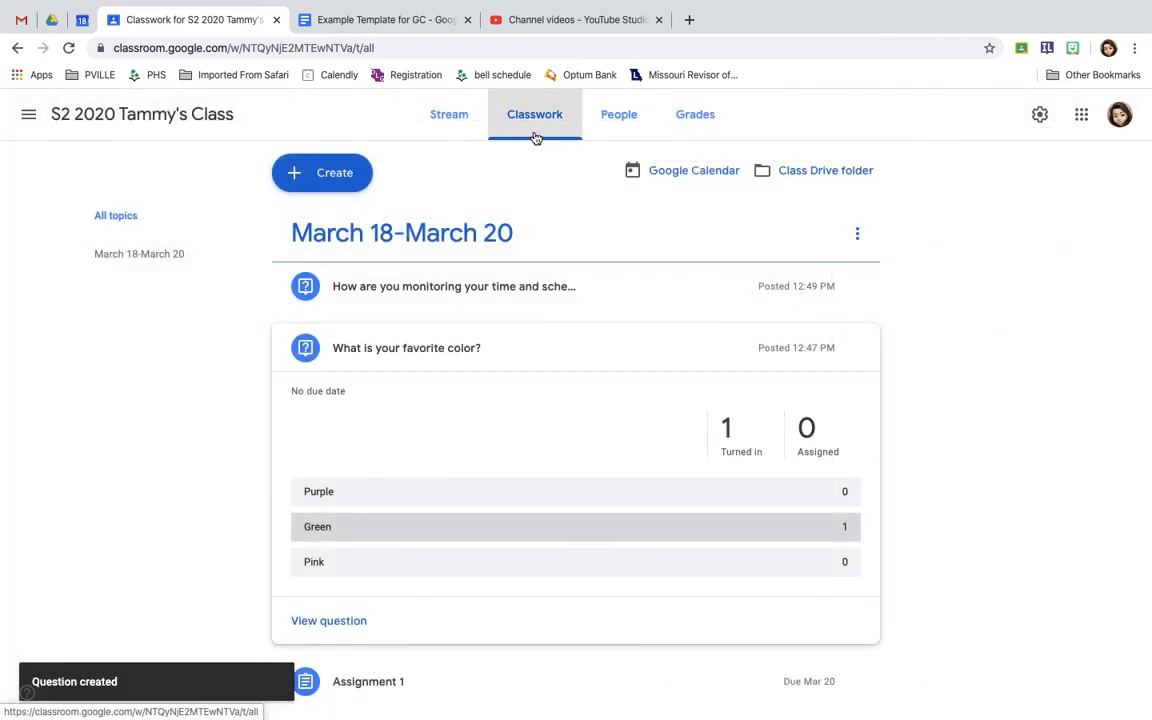
Collapse the favorite-color question and expand the new time-and-schedule question to view its turned-in status
click(346, 347)
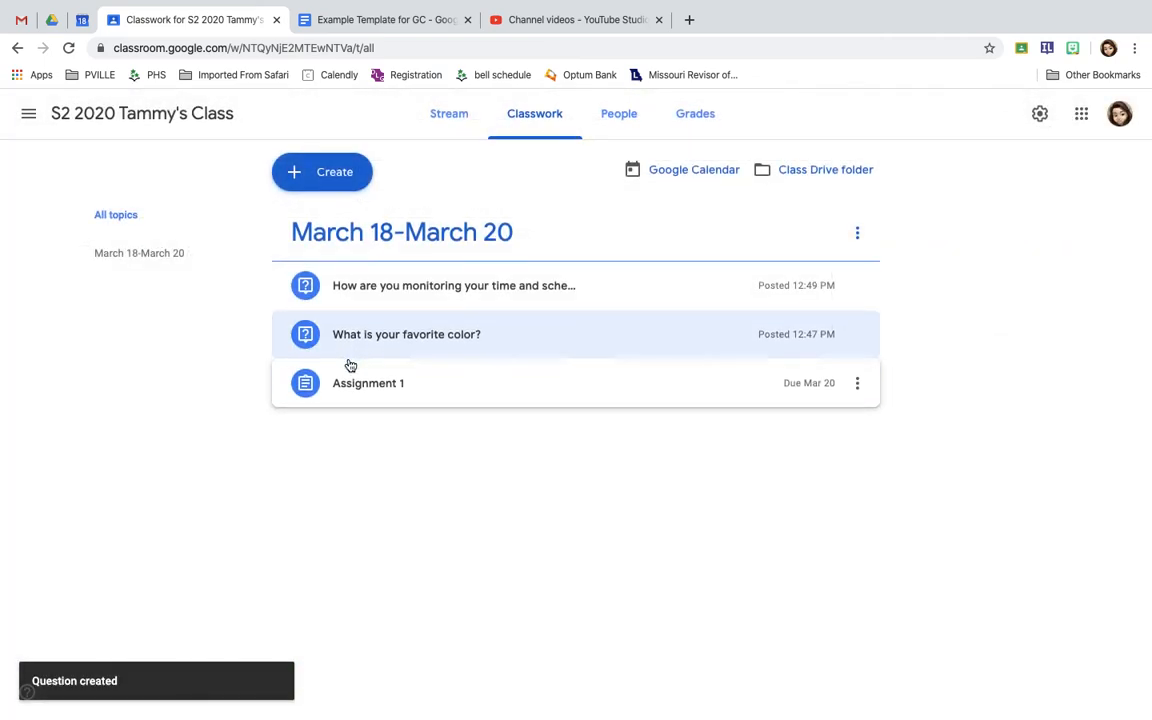
click(444, 304)
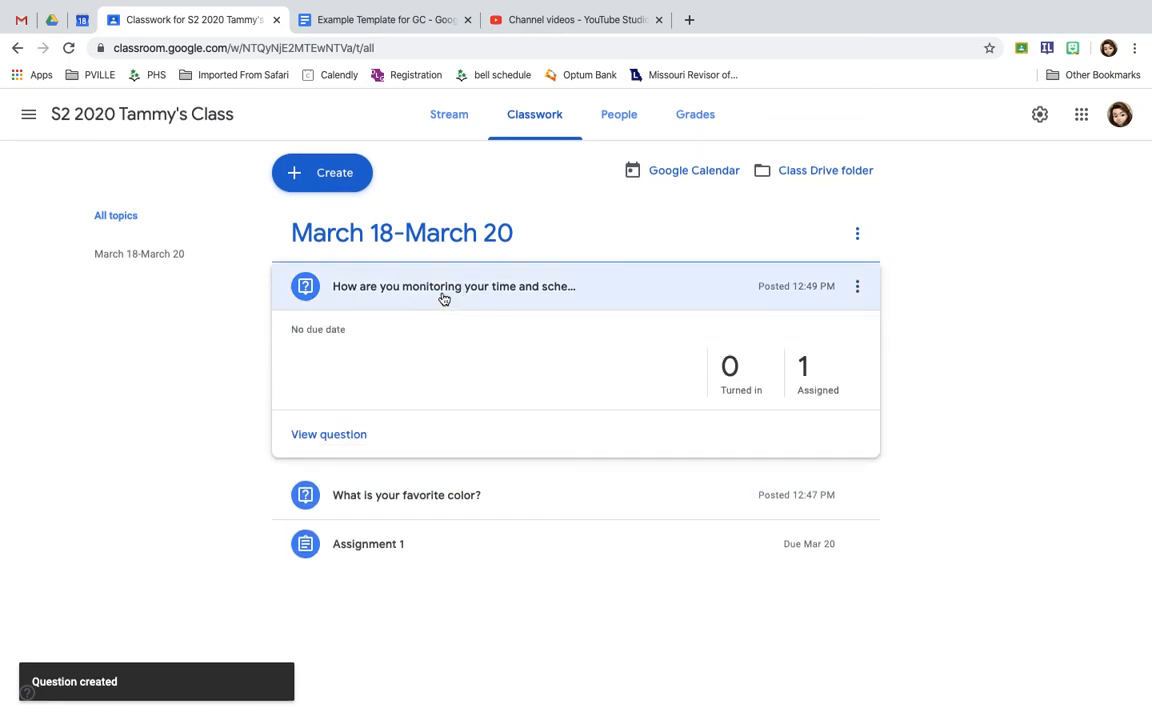
click(444, 298)
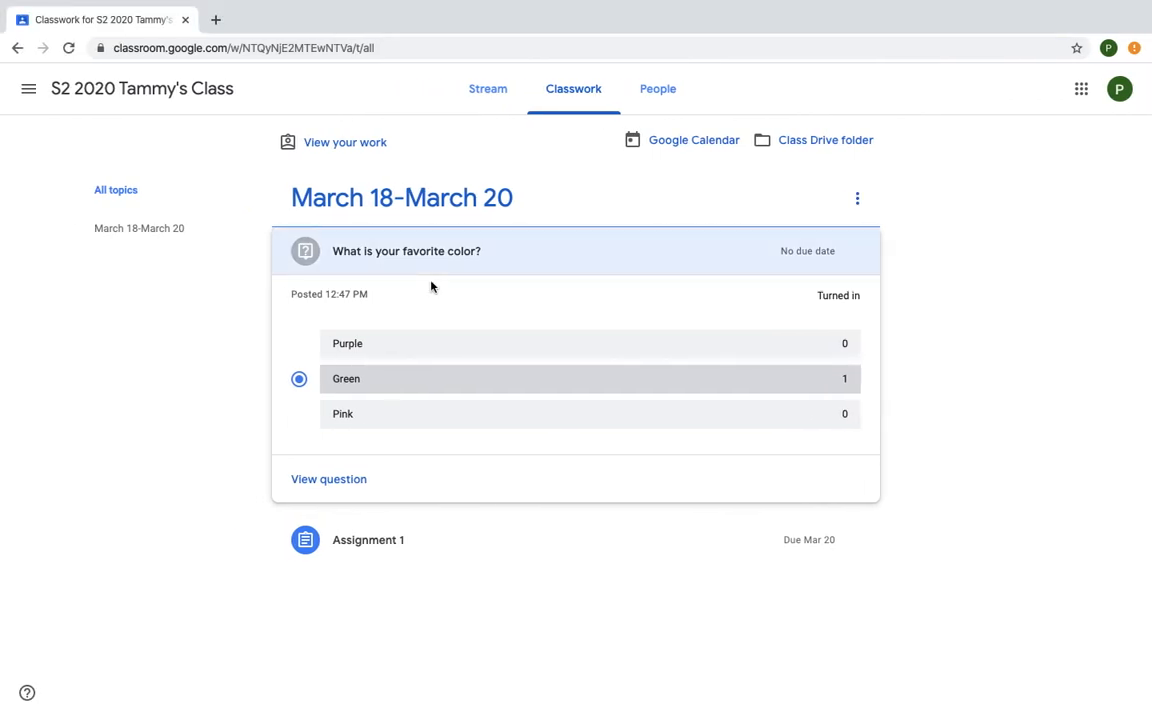
In the student's browser window, expand the time-and-schedule question on the Classwork page and open its full question page
click(590, 95)
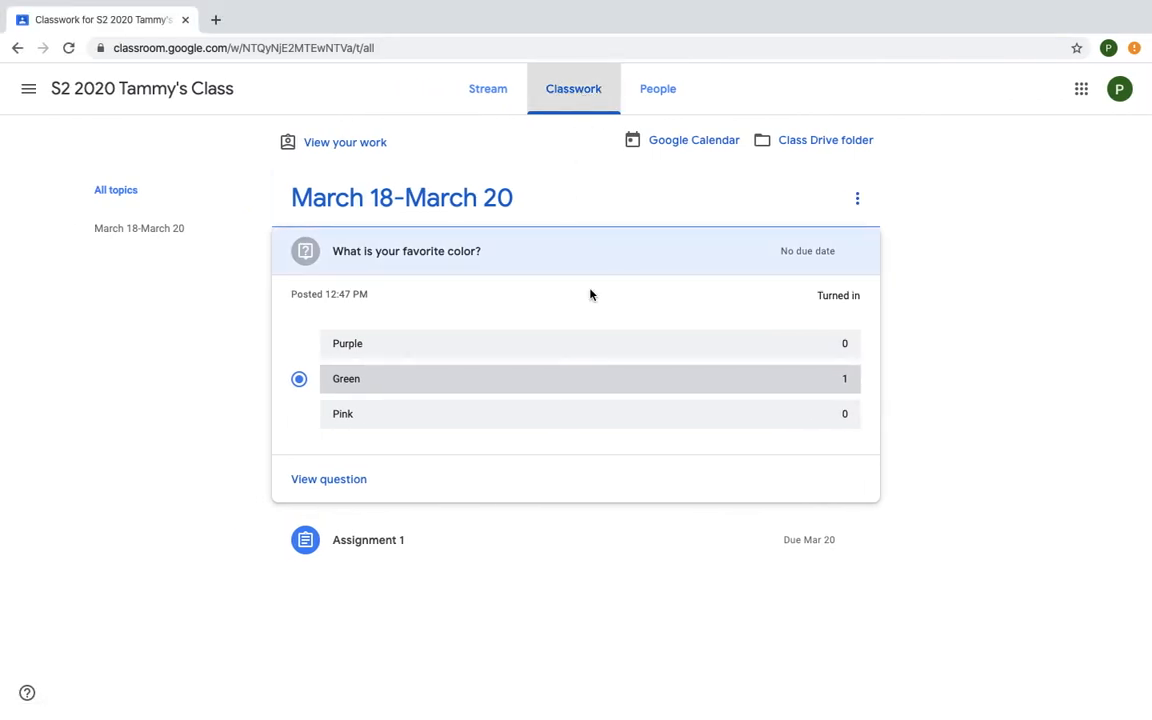
click(334, 254)
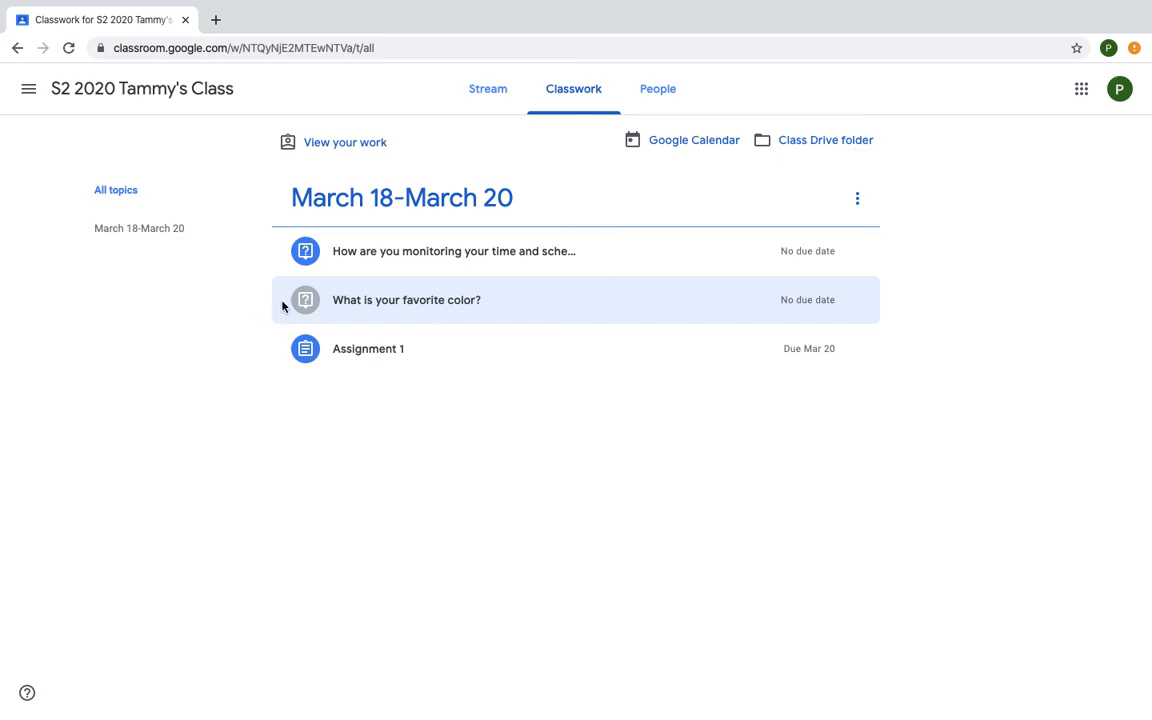
click(414, 264)
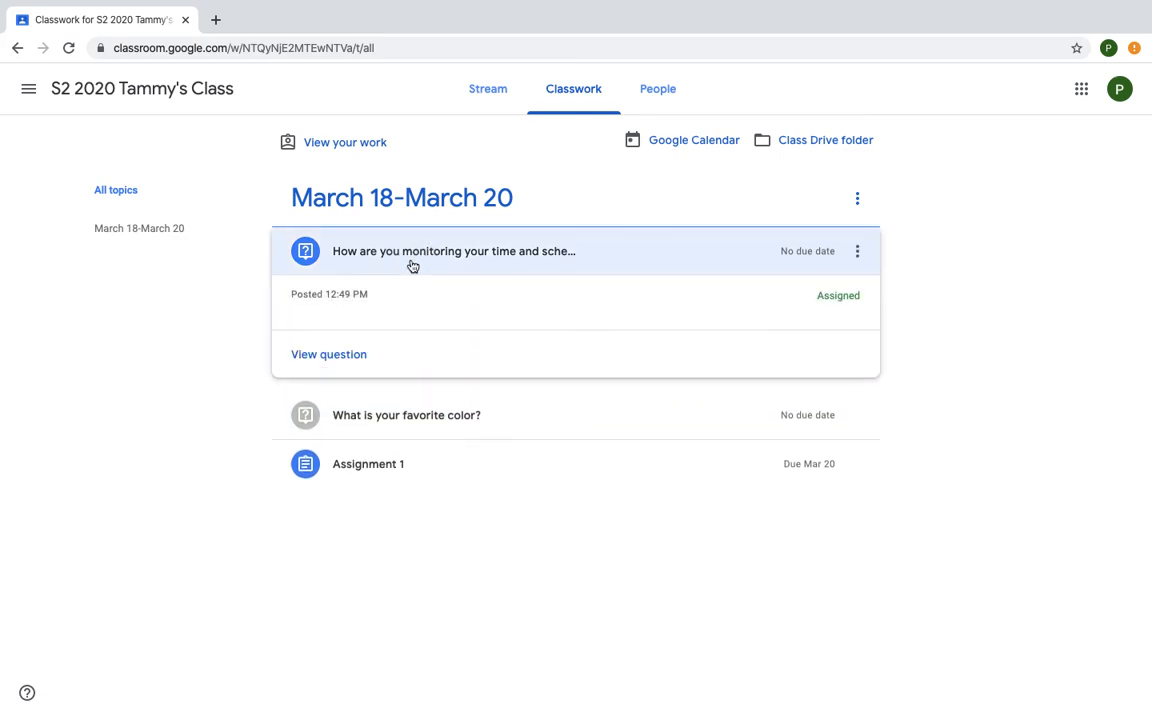
click(345, 354)
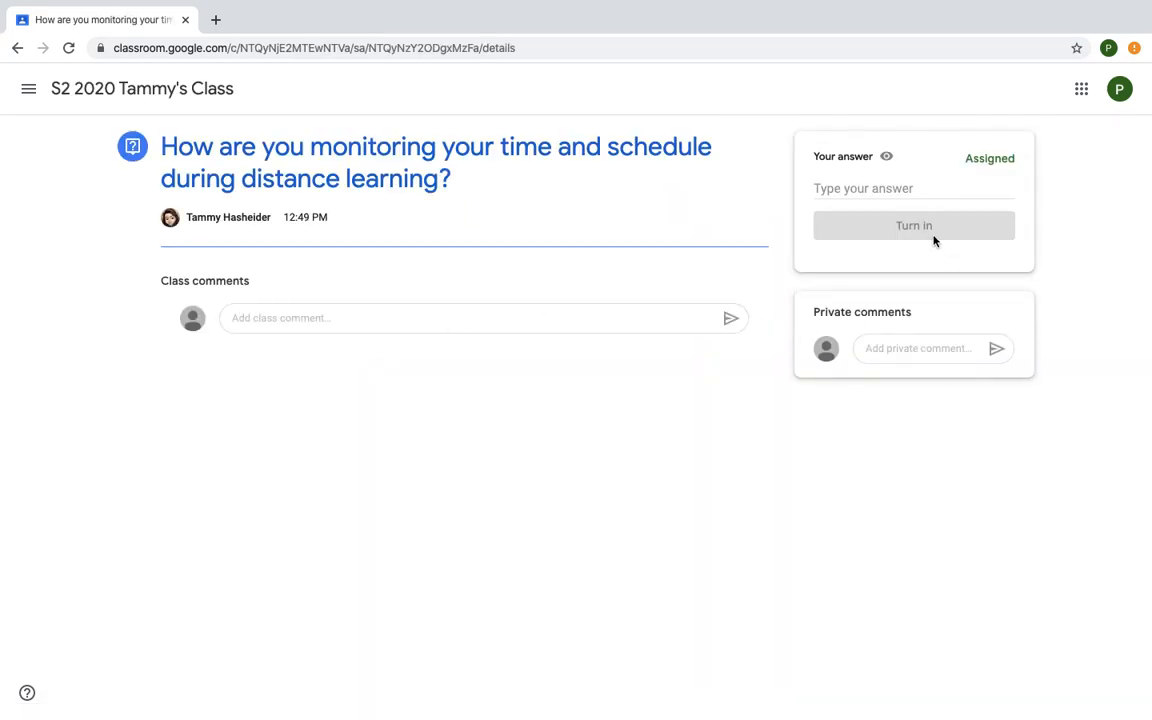
Answer the question with "I used the reminder app on my laptop." and turn it in, confirming the submission
click(883, 192)
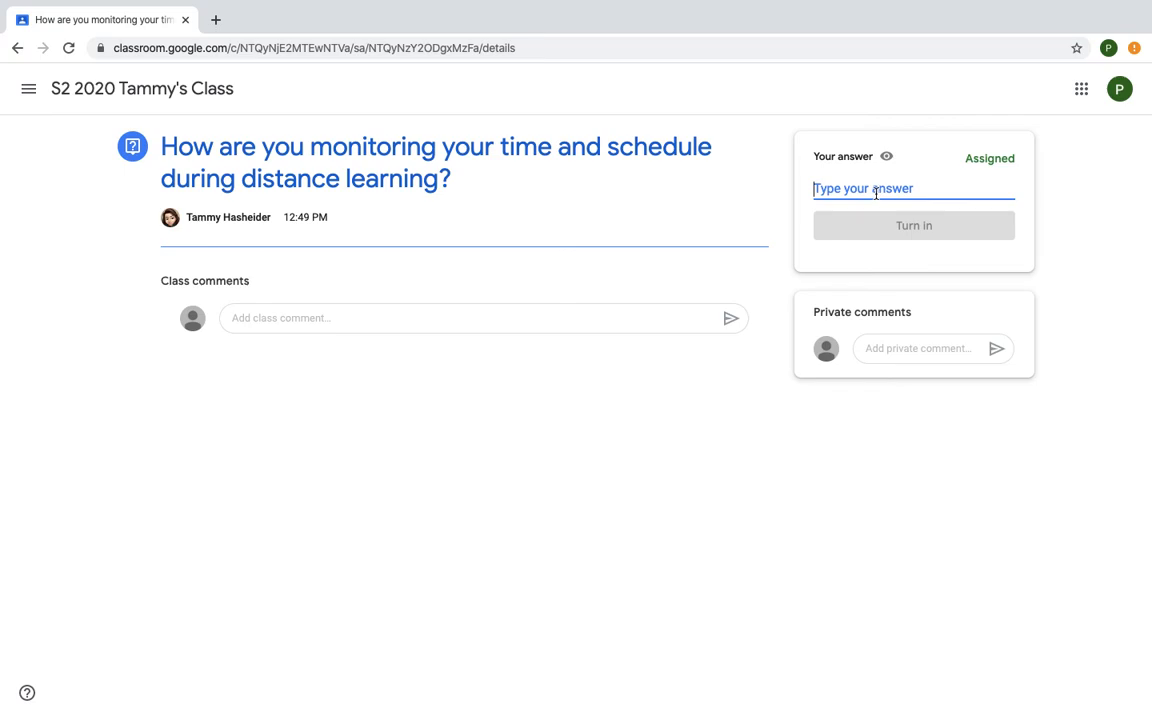
text(I used th)
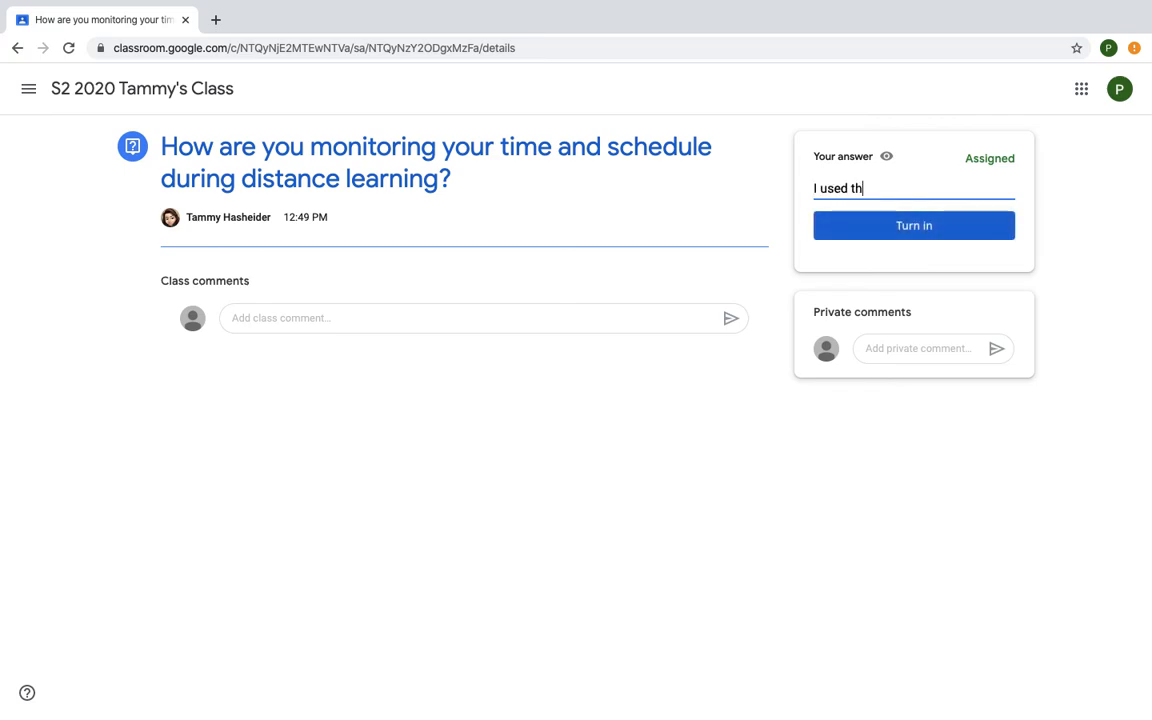
text(e reminder app on my lao\)
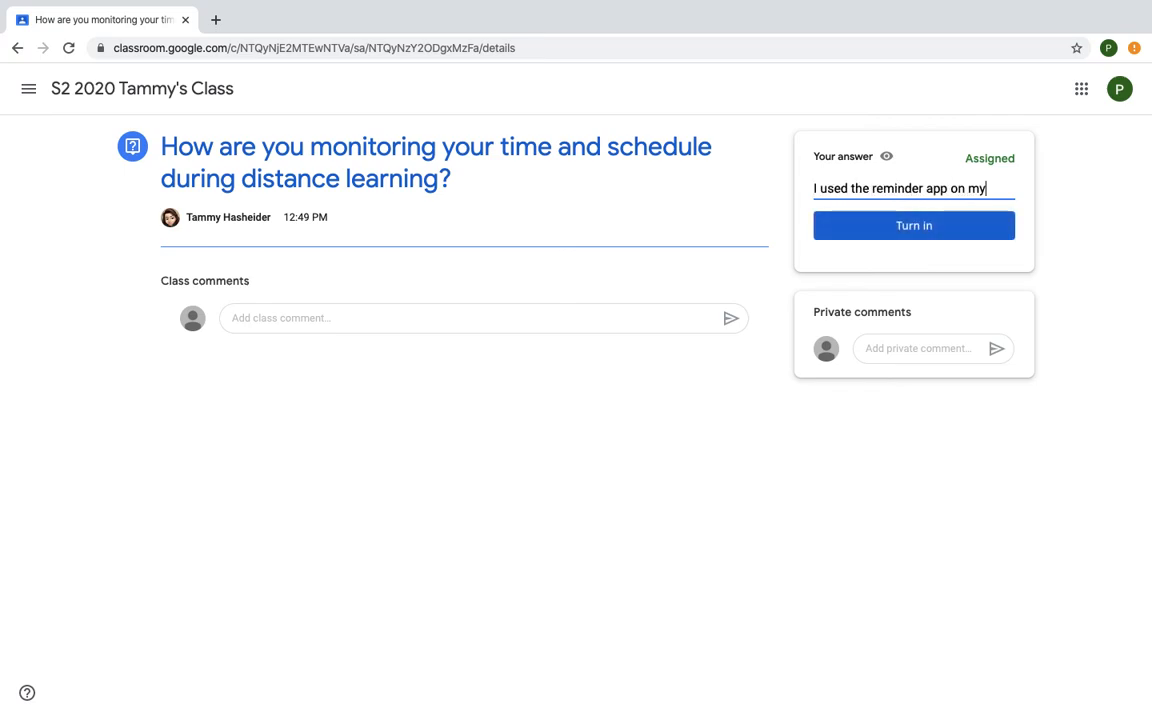
key(BackSpace)
text(ptop.)
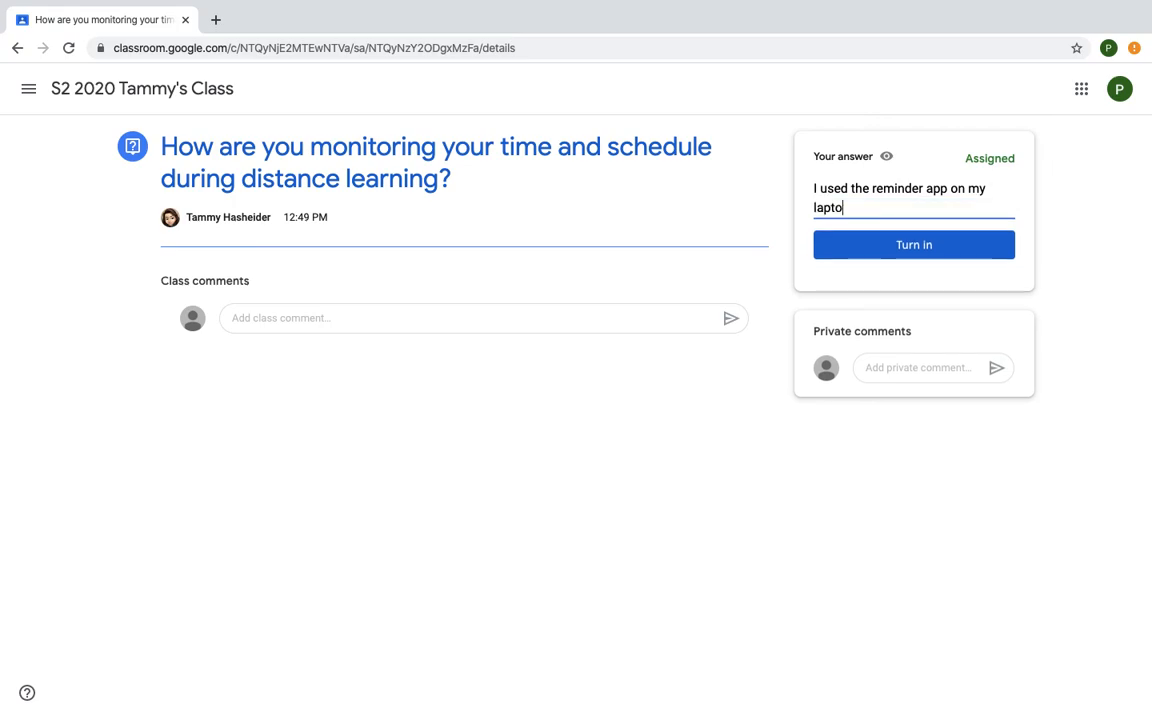
click(918, 250)
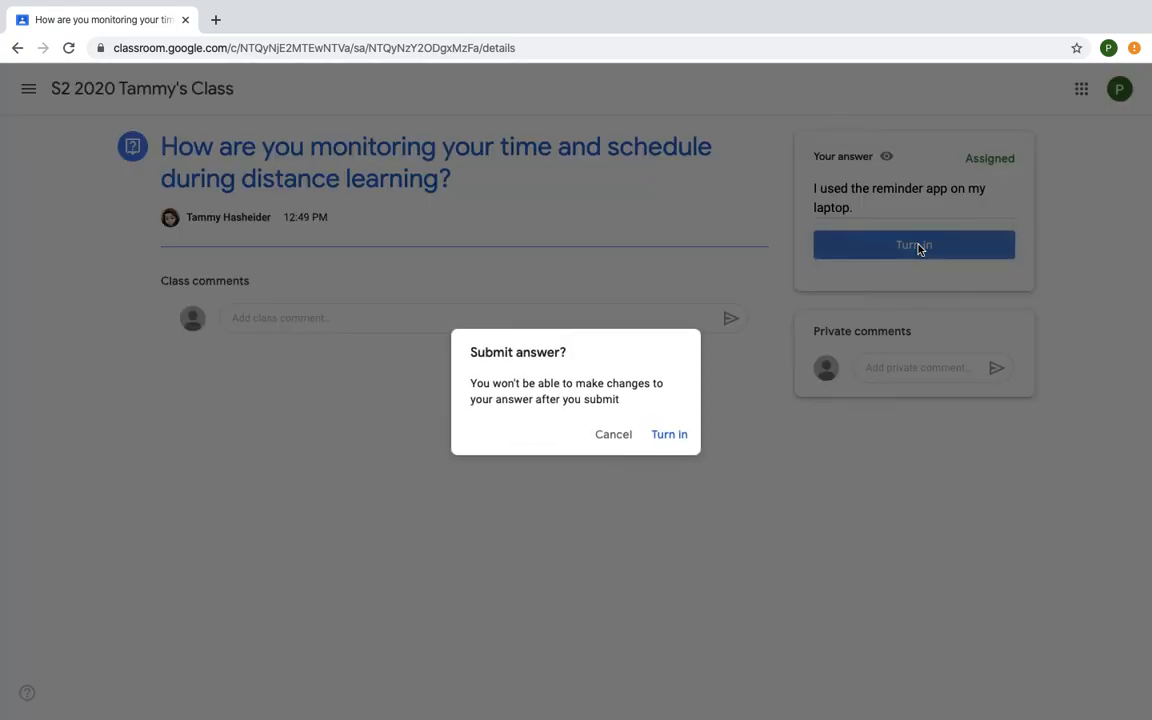
click(664, 438)
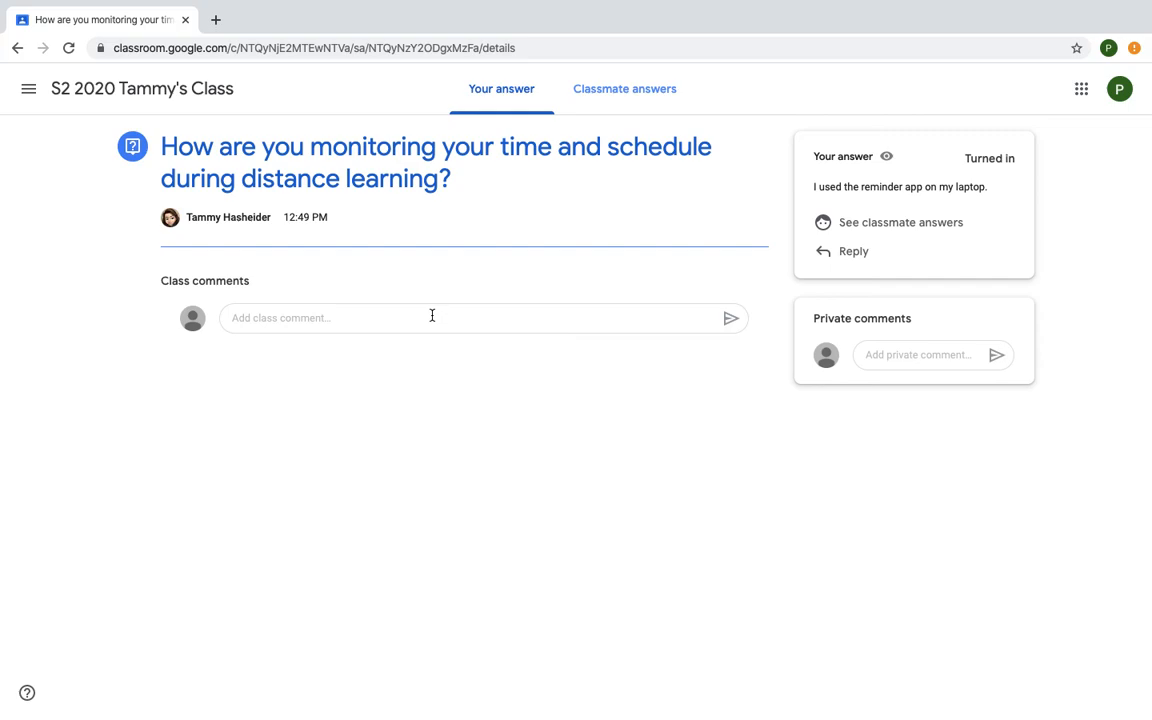
Open the classmate answers, post the reply "Interesting! I printed off a schedule." to the submitted answer, and return to the class's Stream page
click(877, 224)
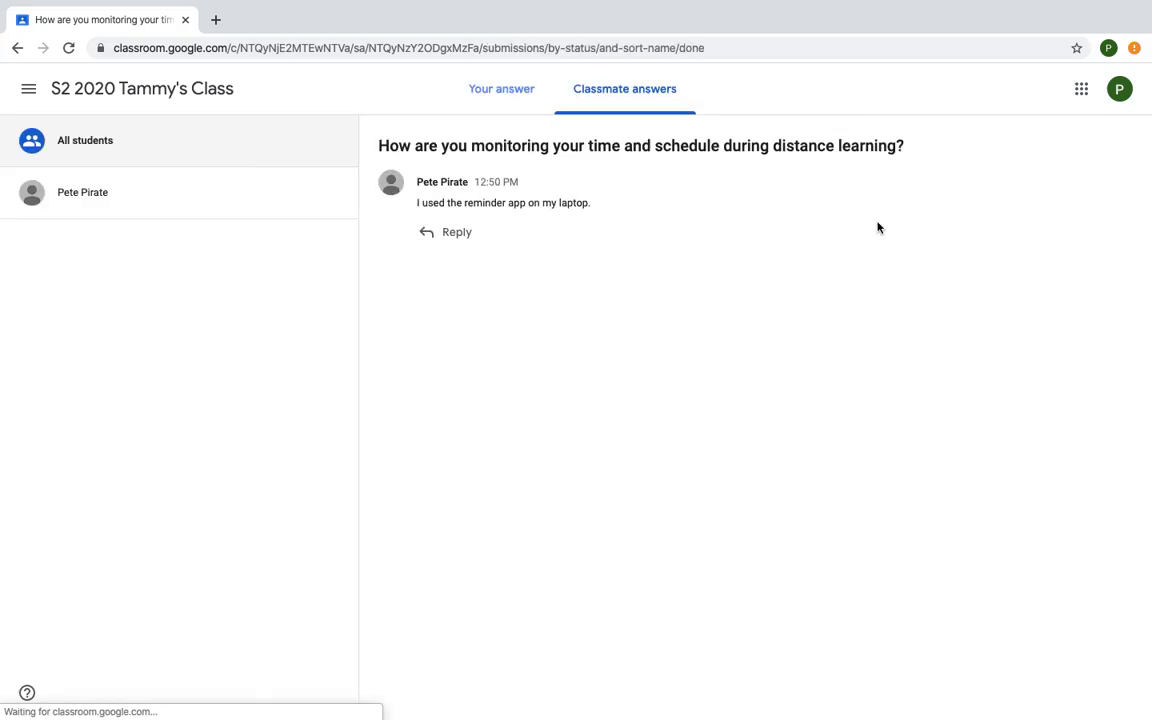
click(452, 233)
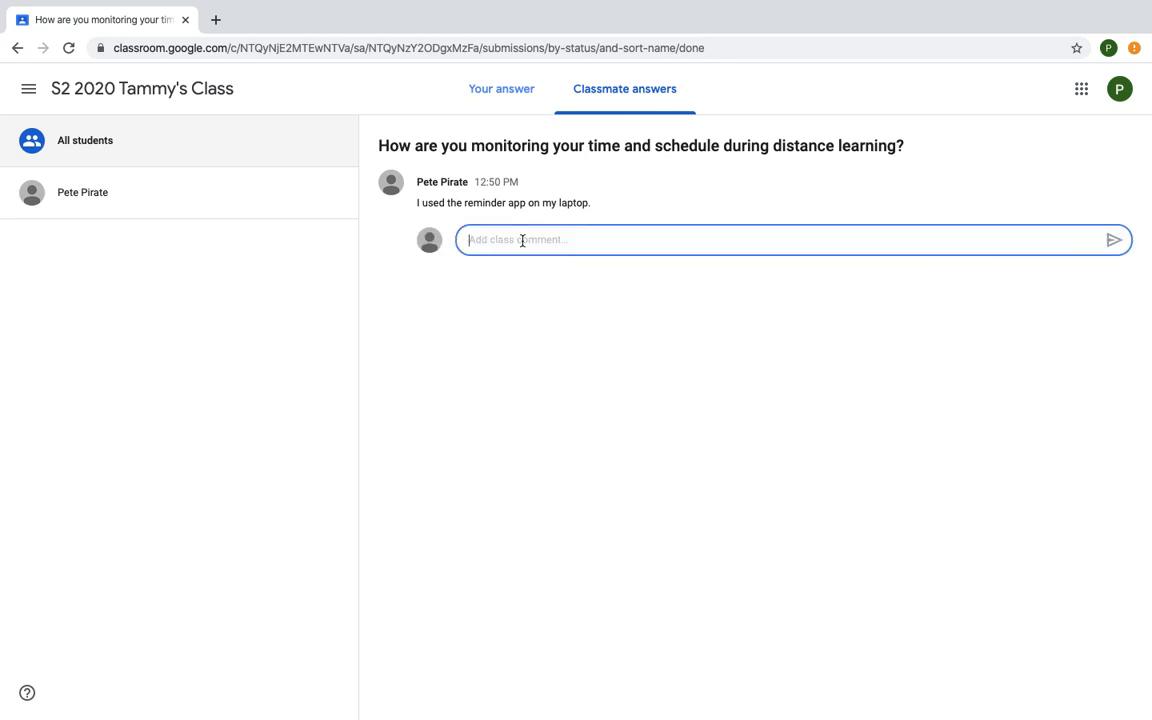
text(Interesting! I use)
key(BackSpace)
key(BackSpace)
key(BackSpace)
key(BackSpace)
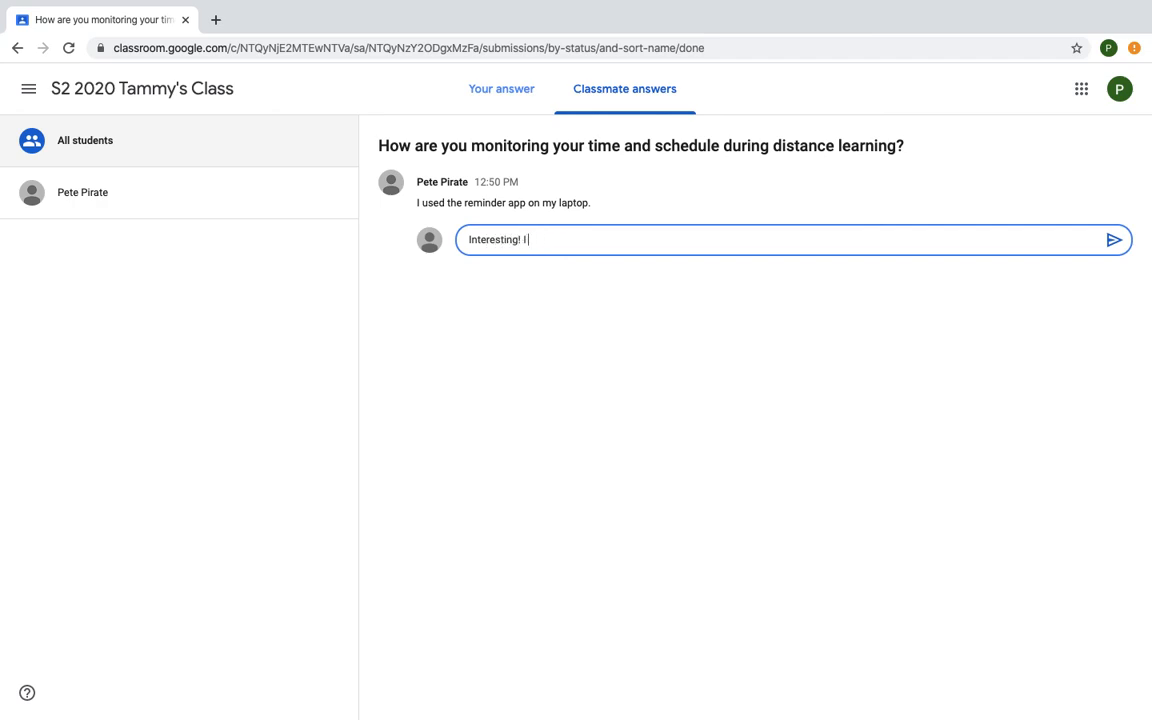
text(pt)
text(inted off )
text(a schedule.)
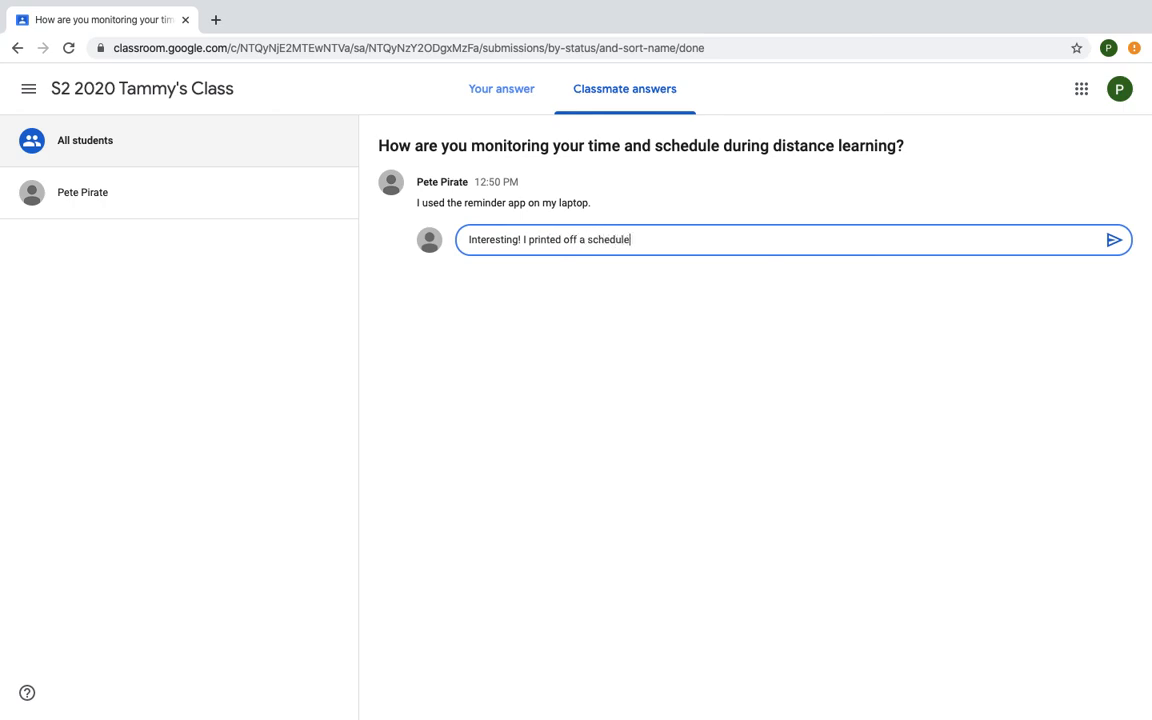
click(1112, 241)
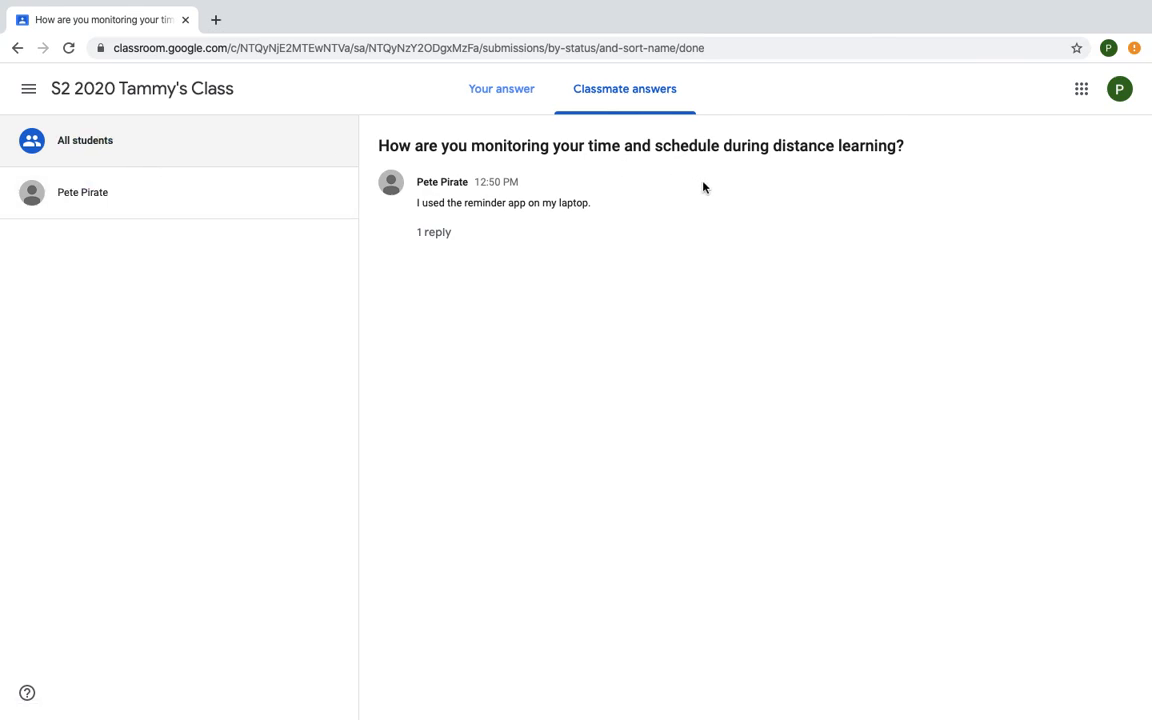
click(104, 95)
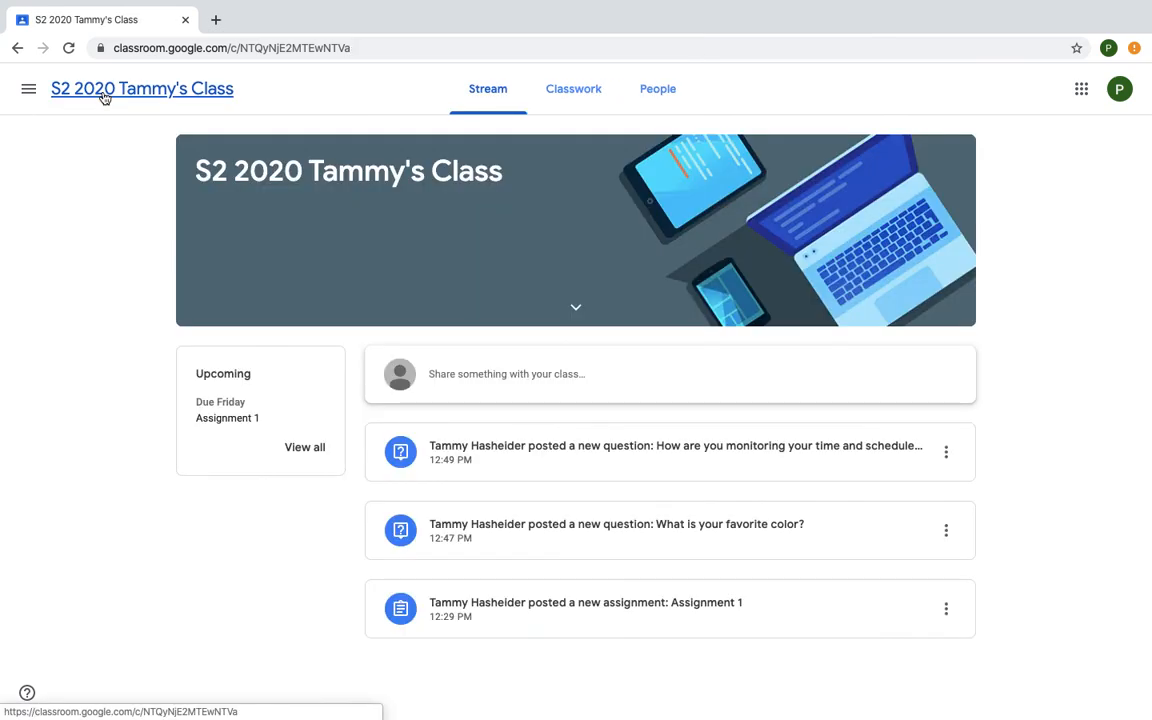